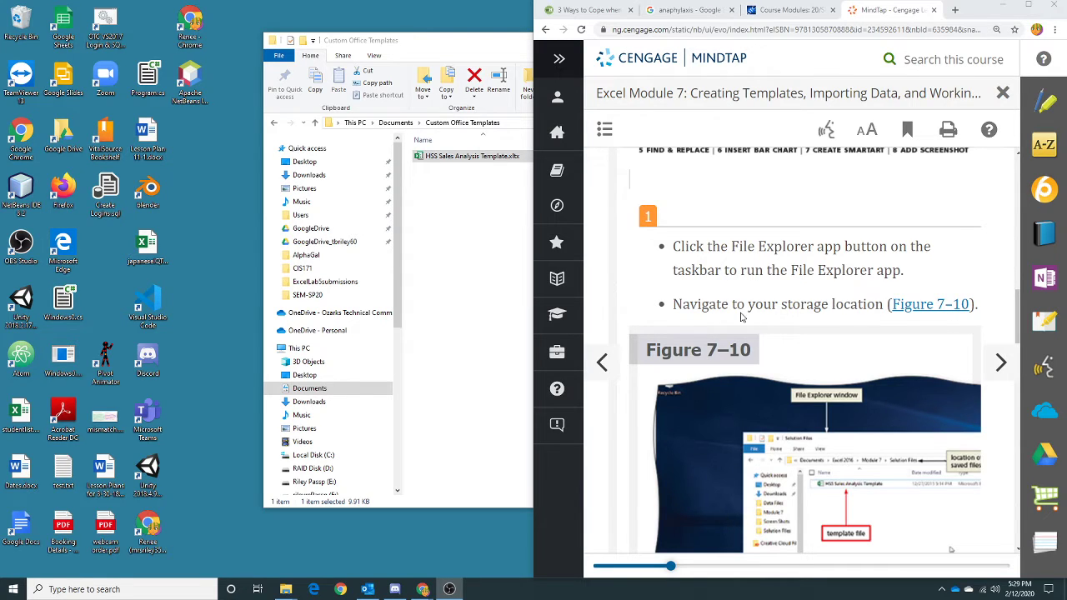
Scroll the MindTap reader to step 2 and bring the Custom Office Templates folder window forward.
{"action": "scroll", "coordinate": [741, 299], "scroll_direction": "down", "scroll_amount": 5}
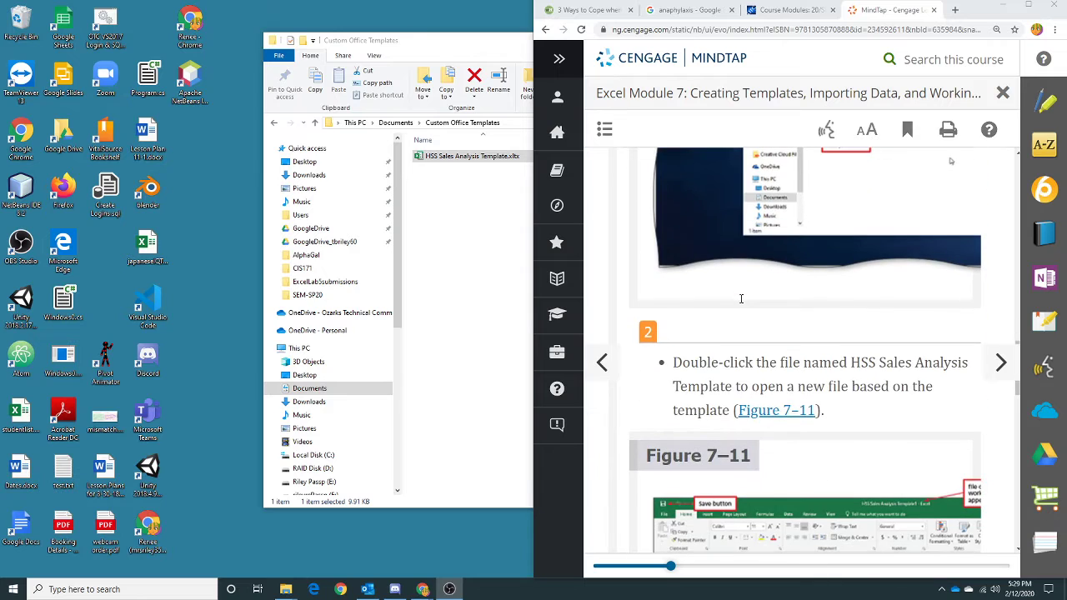
{"action": "scroll", "coordinate": [742, 298], "scroll_direction": "down", "scroll_amount": 1}
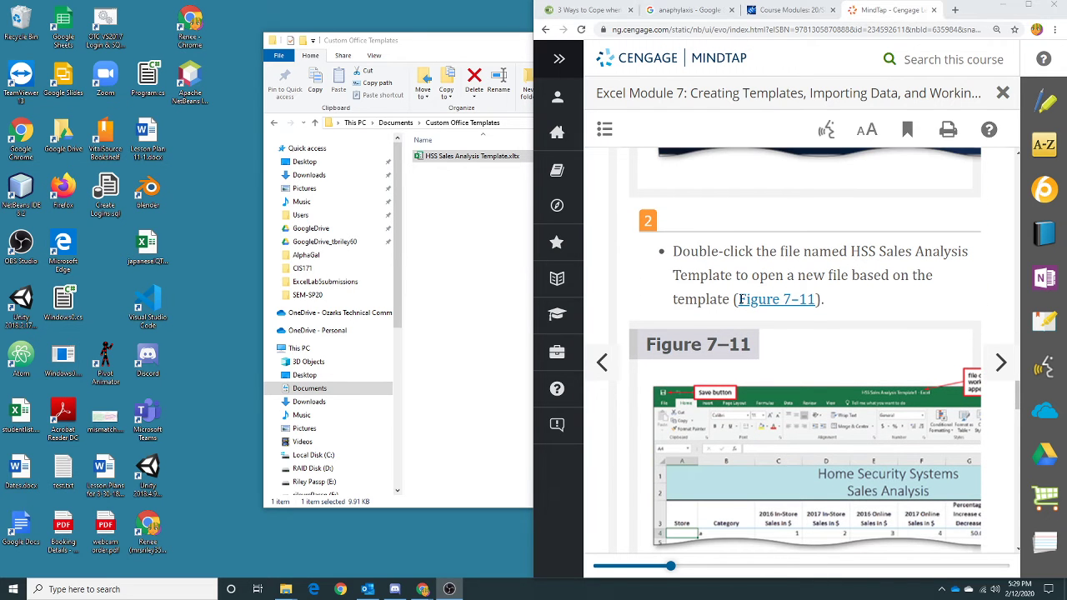
{"action": "scroll", "coordinate": [741, 298], "scroll_direction": "down", "scroll_amount": 1}
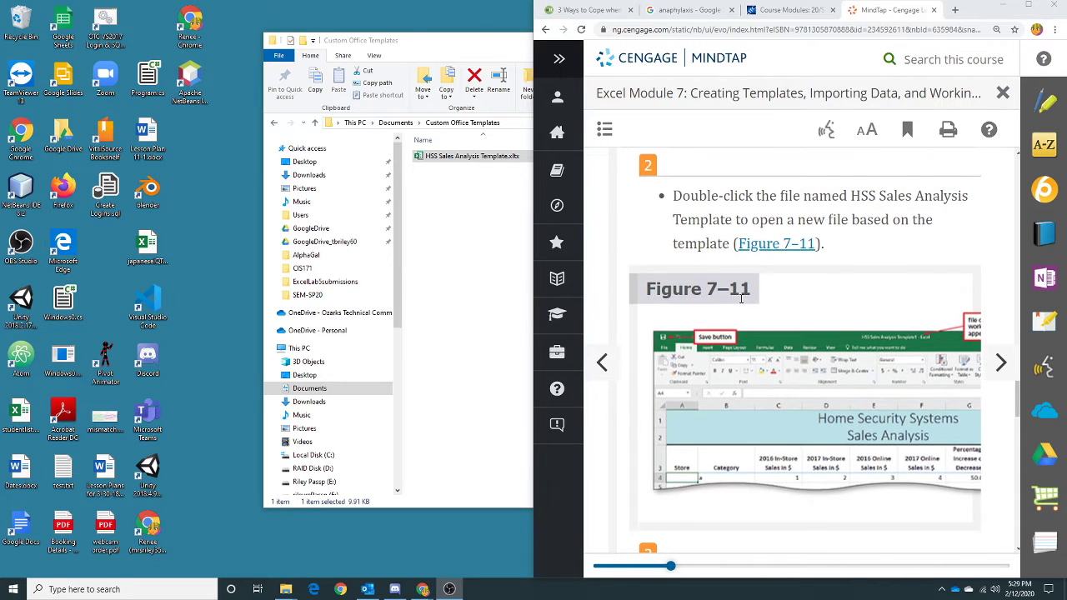
{"action": "left_click", "coordinate": [488, 245]}
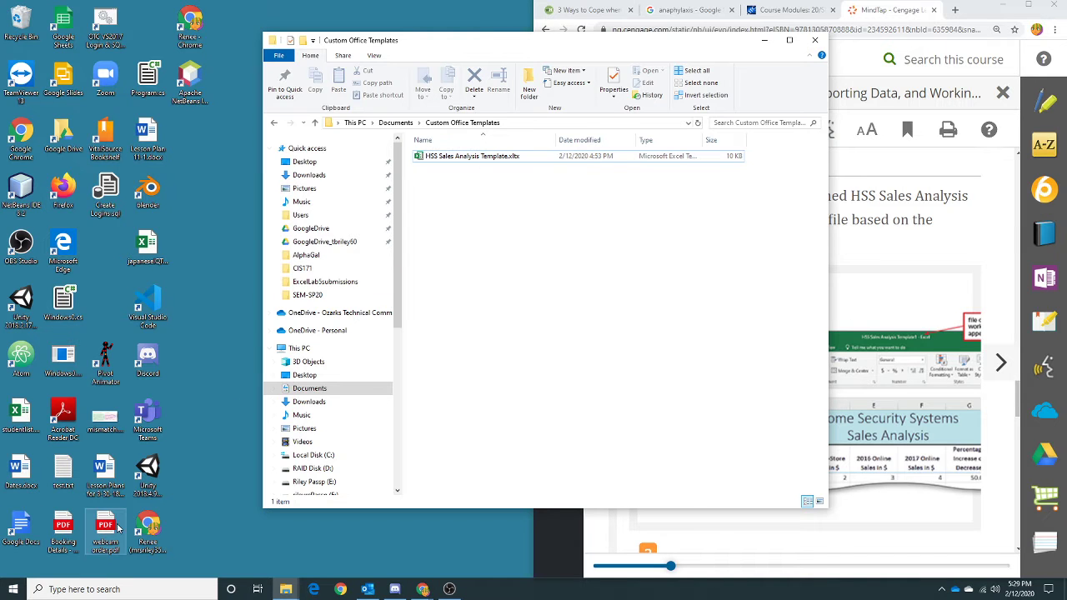
Launch Excel by searching 'e' in the Windows Start menu.
{"action": "left_click", "coordinate": [11, 590]}
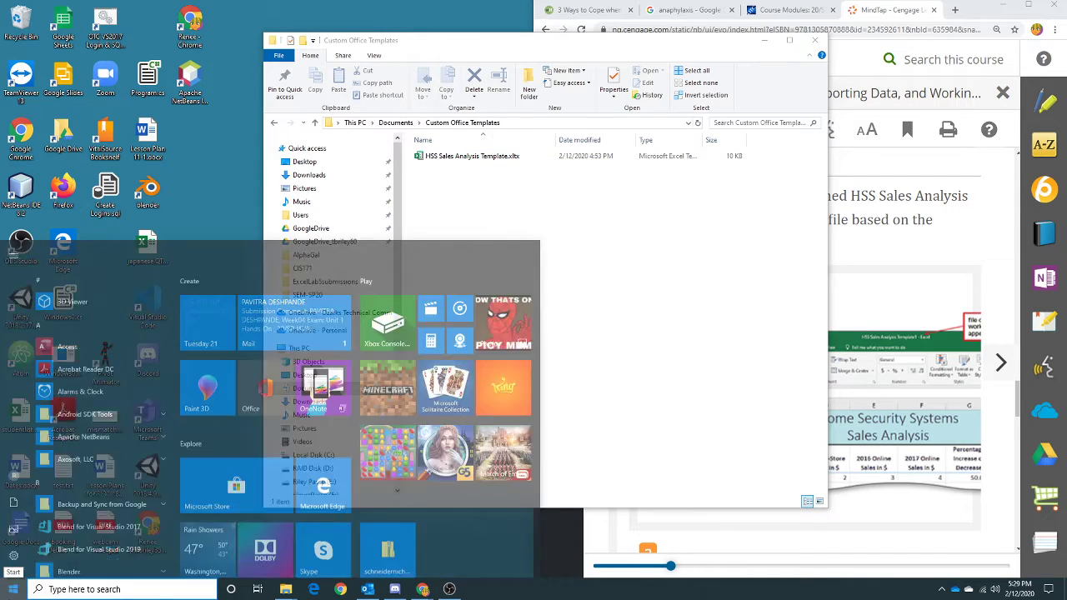
{"action": "type", "text": "e"}
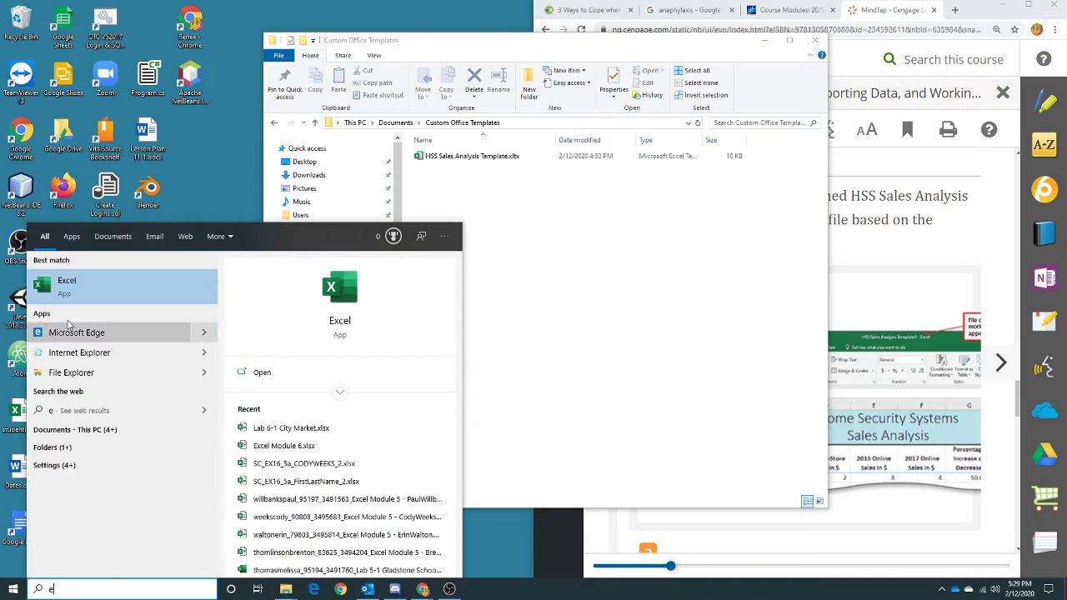
{"action": "left_click", "coordinate": [75, 288]}
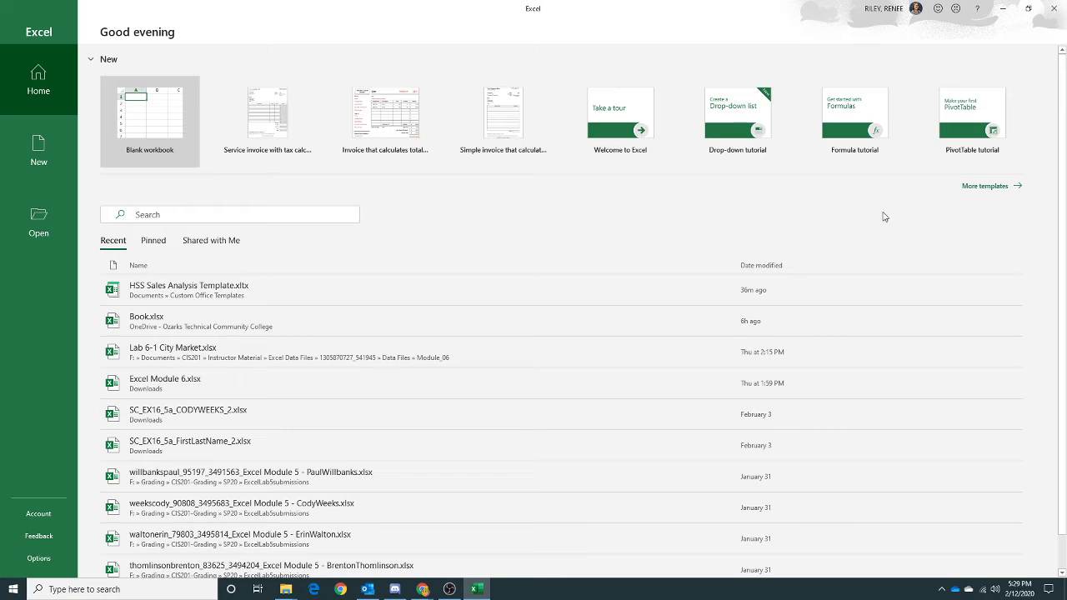
Create a new workbook from the Personal HSS Sales Analysis Template.
{"action": "left_click", "coordinate": [993, 191]}
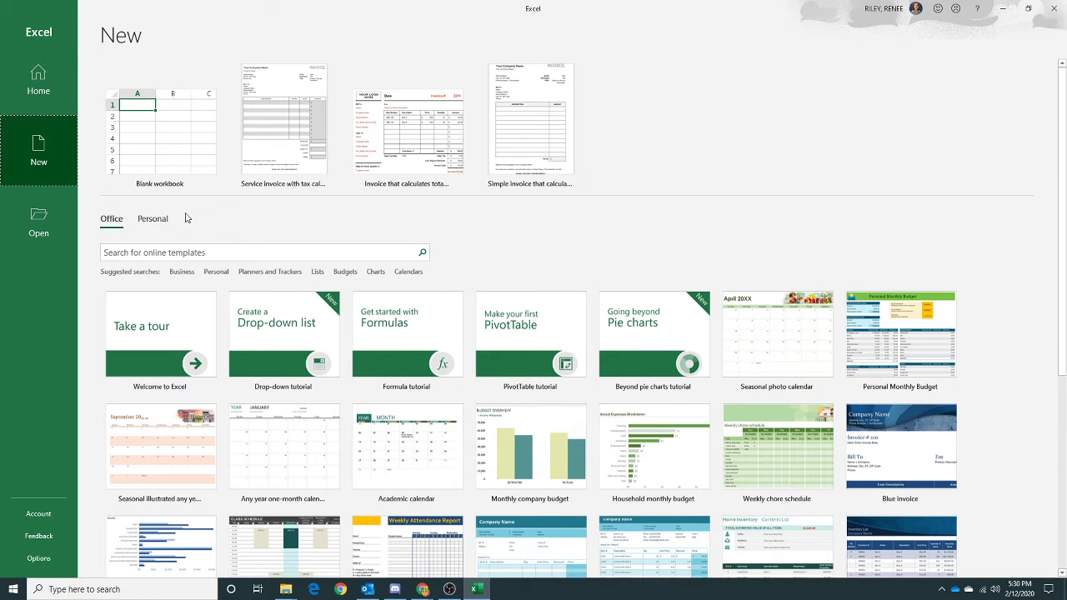
{"action": "left_click", "coordinate": [153, 220]}
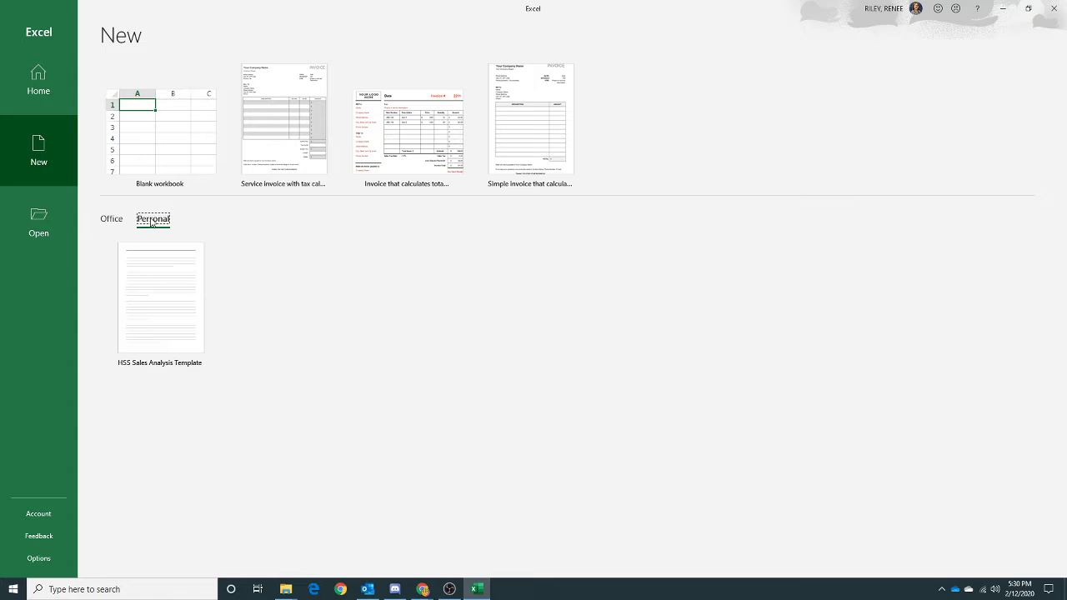
{"action": "left_click", "coordinate": [171, 310]}
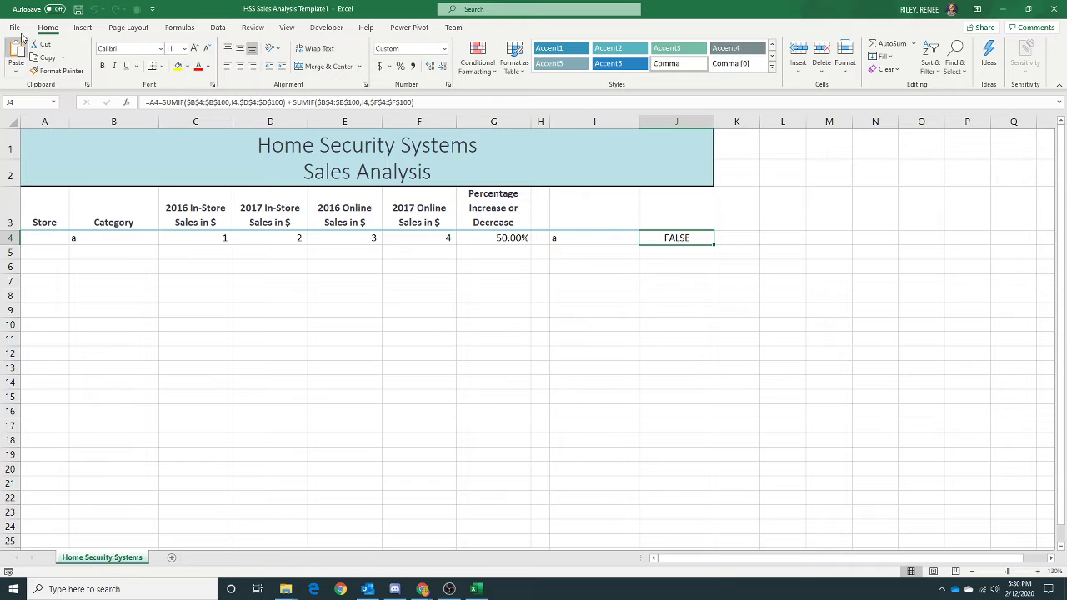
Save the workbook as HSS Sales Analysis Template1.xlsx in F: Documents > CIS201 > Excel Ch Project 7.
{"action": "left_click", "coordinate": [15, 27]}
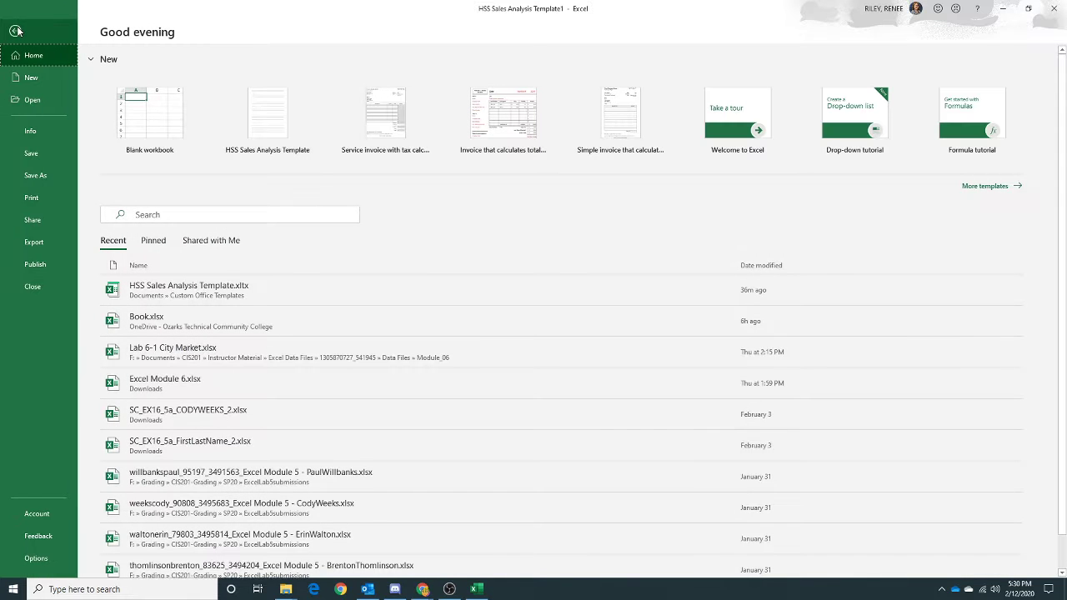
{"action": "left_click", "coordinate": [33, 158]}
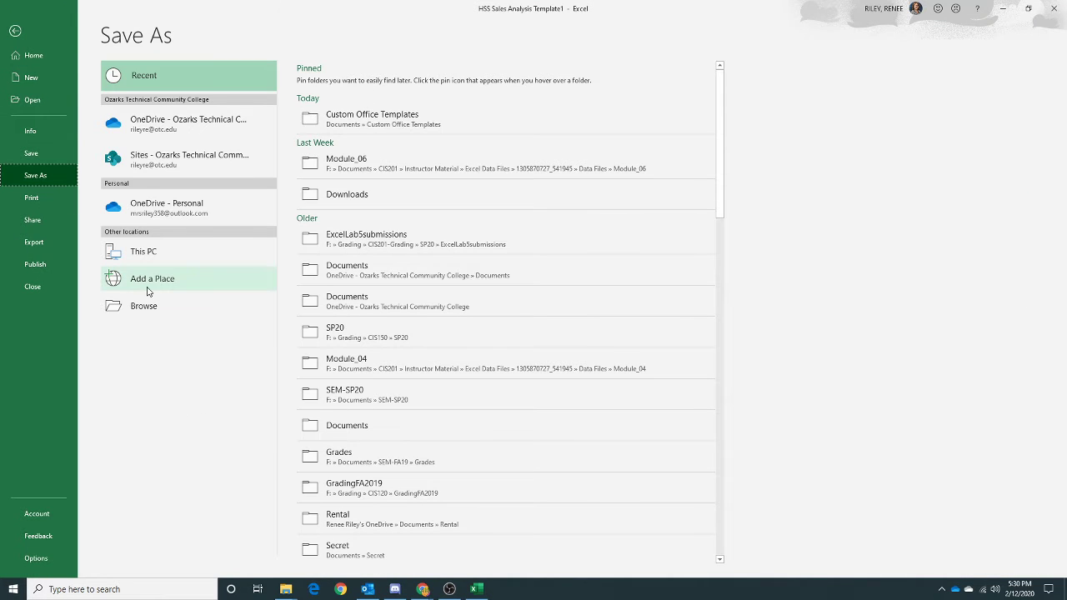
{"action": "left_click", "coordinate": [151, 307]}
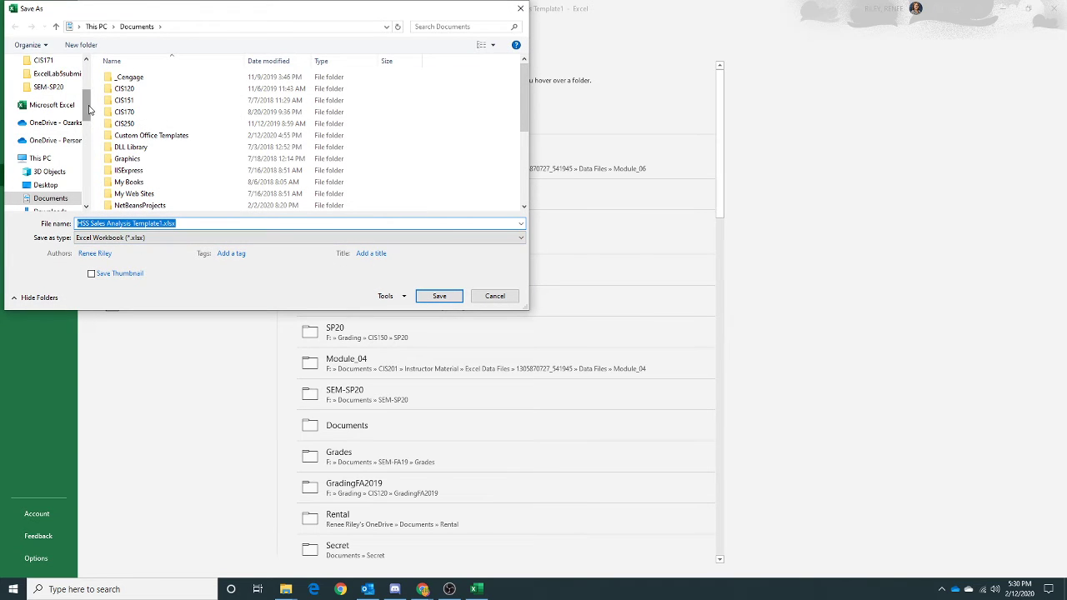
{"action": "left_click_drag", "start_coordinate": [87, 108], "coordinate": [89, 132]}
{"action": "left_click", "coordinate": [56, 193]}
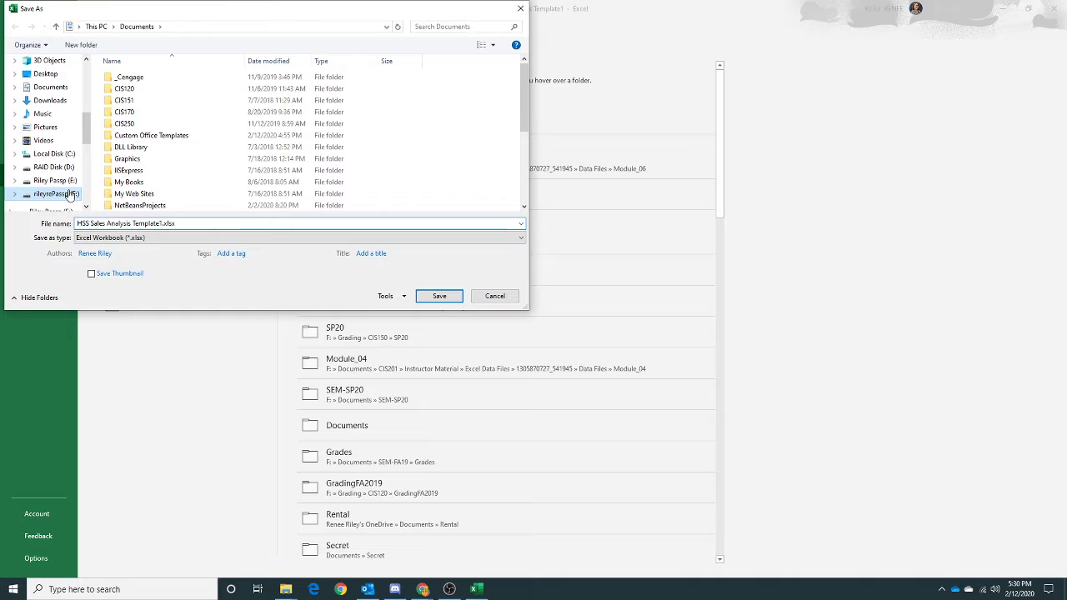
{"action": "double_click", "coordinate": [125, 100]}
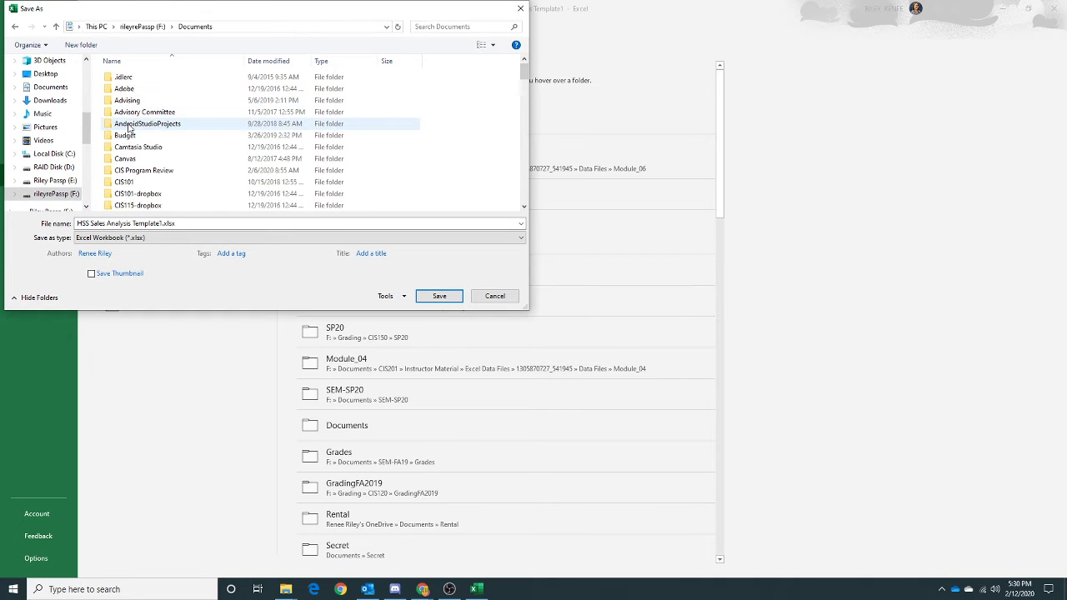
{"action": "scroll", "coordinate": [131, 127], "scroll_direction": "down", "scroll_amount": 5}
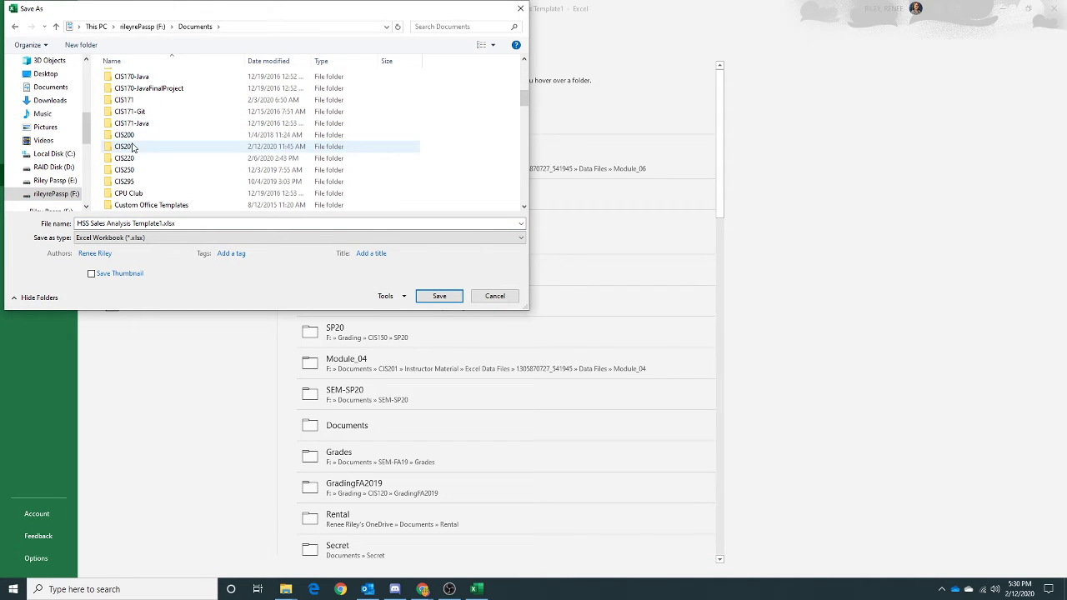
{"action": "left_click", "coordinate": [133, 150]}
{"action": "double_click", "coordinate": [134, 150]}
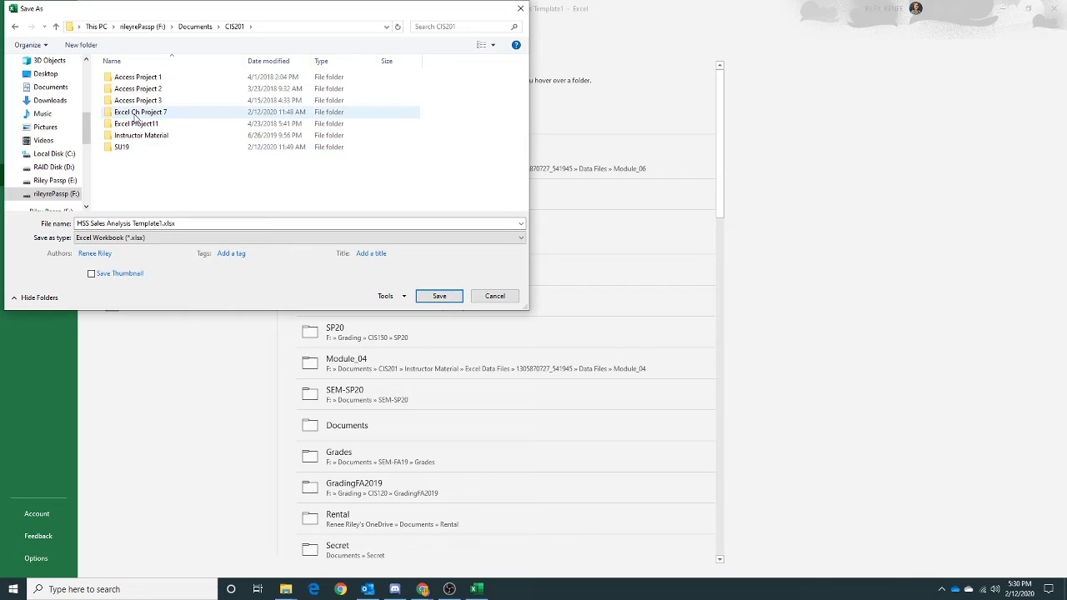
{"action": "double_click", "coordinate": [135, 113]}
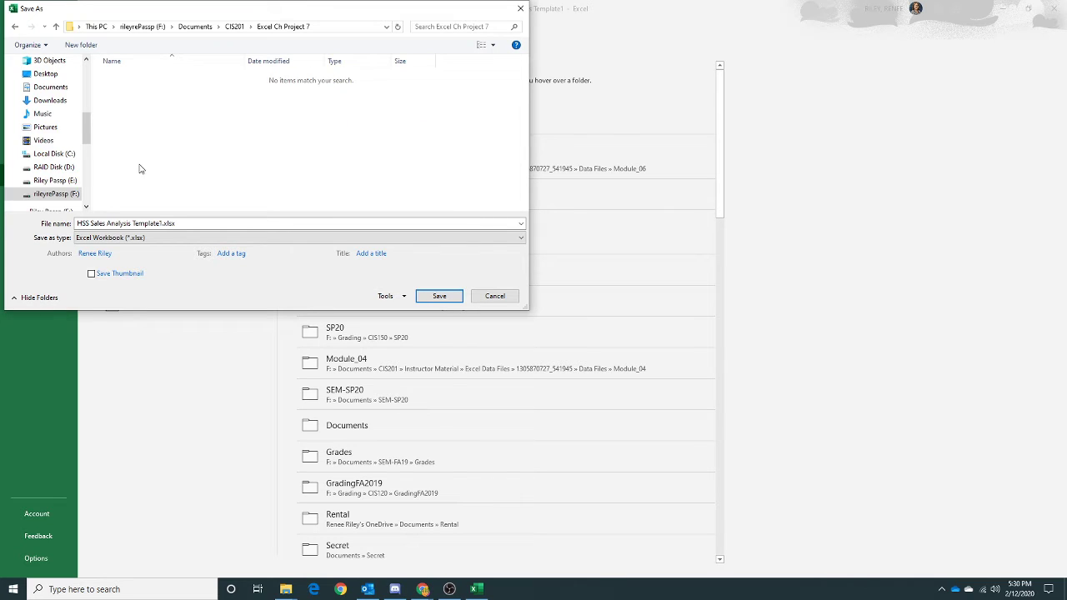
{"action": "left_click", "coordinate": [173, 225]}
{"action": "left_click", "coordinate": [440, 296]}
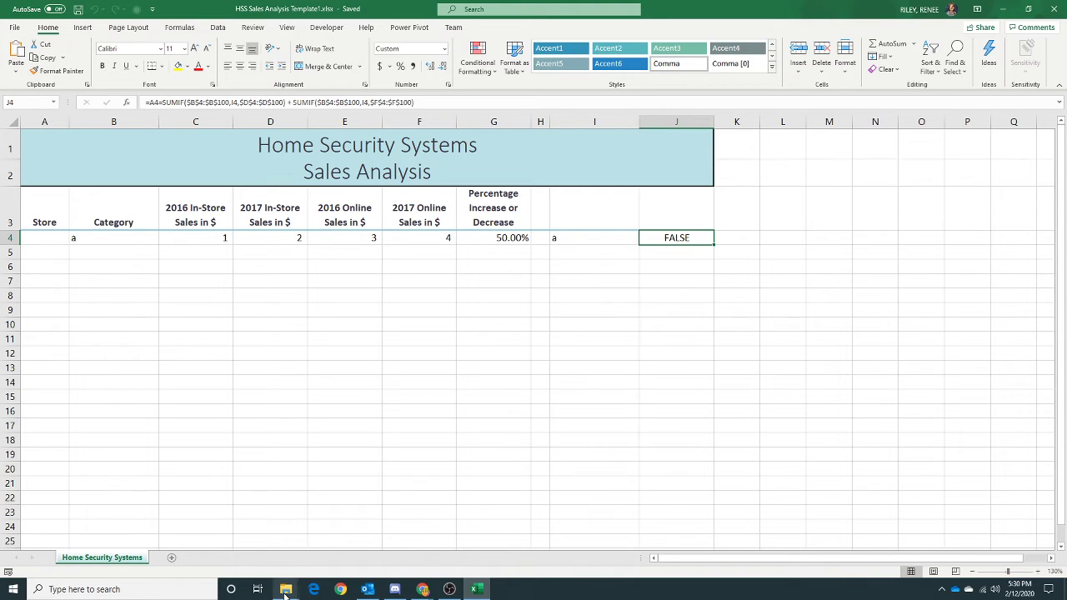
Open Chrome from the taskbar and close the stray blank New Tab window.
{"action": "mouse_move", "coordinate": [304, 589]}
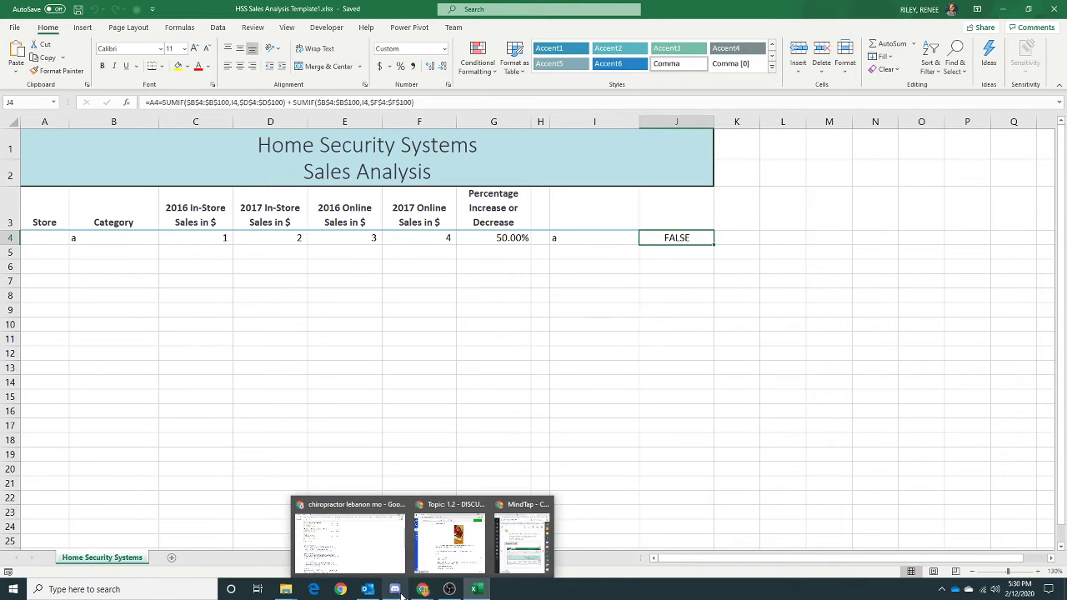
{"action": "mouse_move", "coordinate": [398, 592]}
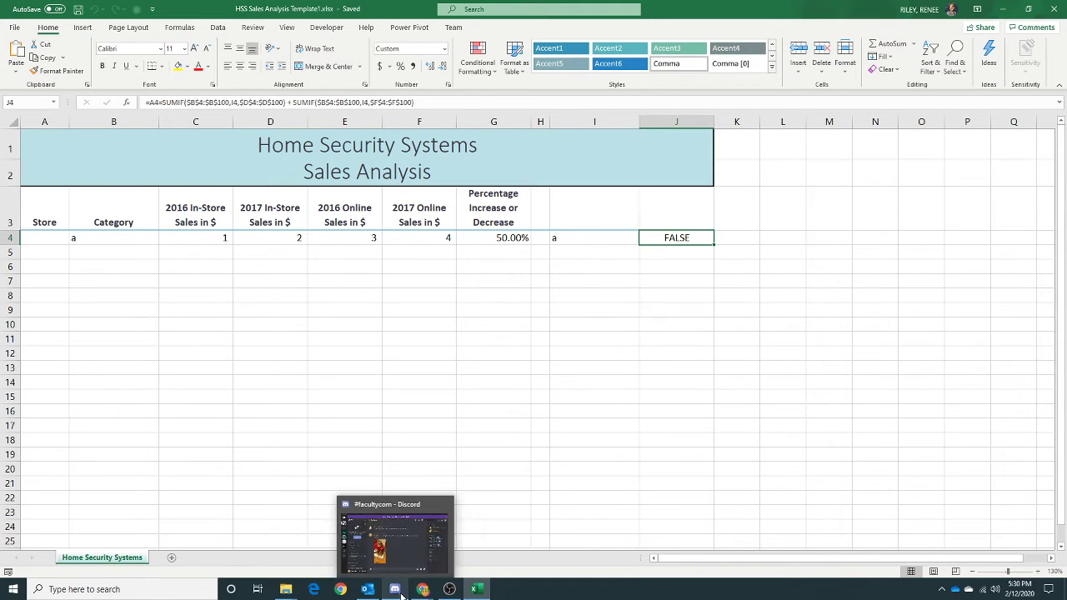
{"action": "left_click", "coordinate": [342, 594]}
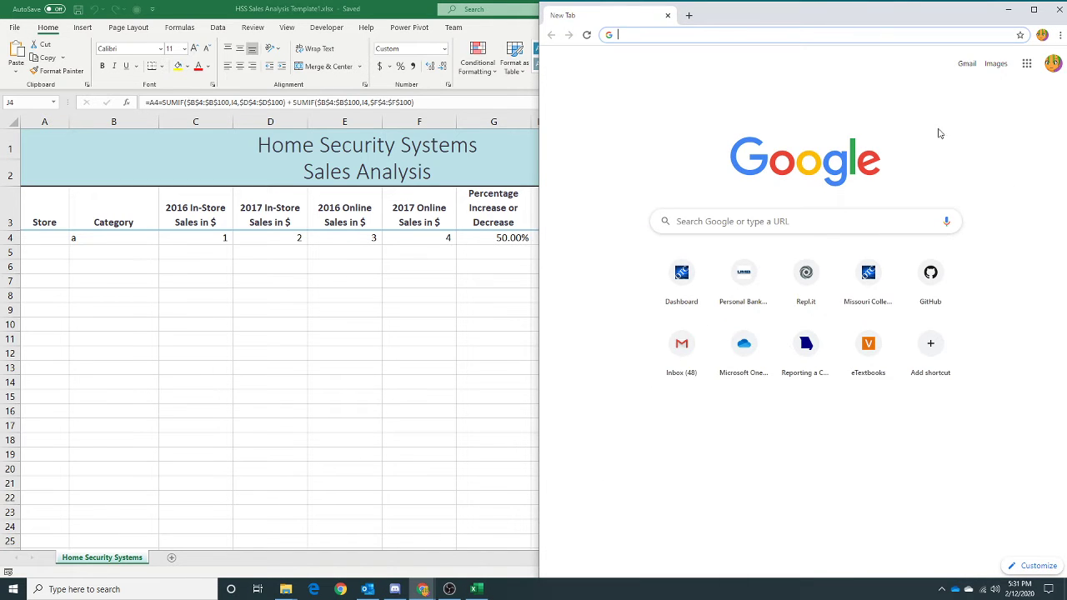
{"action": "left_click", "coordinate": [1060, 8]}
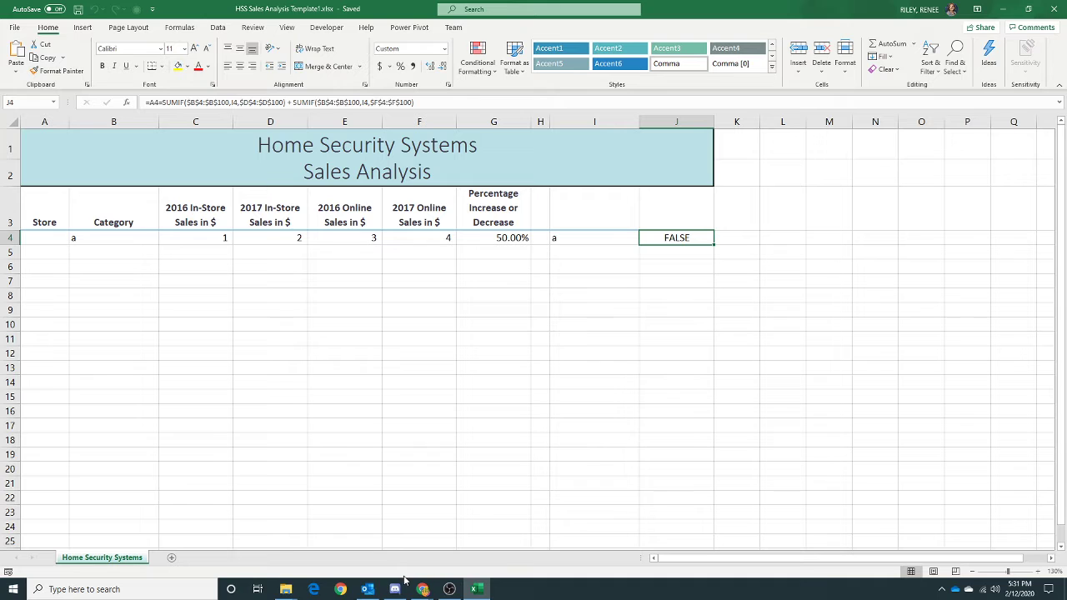
{"action": "mouse_move", "coordinate": [423, 590]}
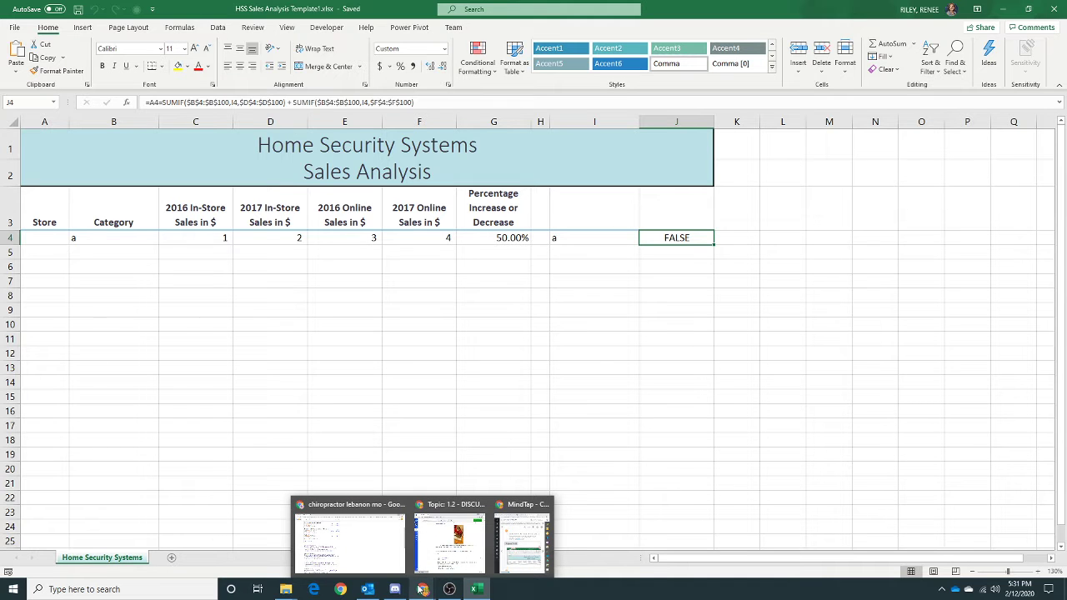
Bring the MindTap lesson back and scroll through the current reading page.
{"action": "left_click", "coordinate": [522, 546]}
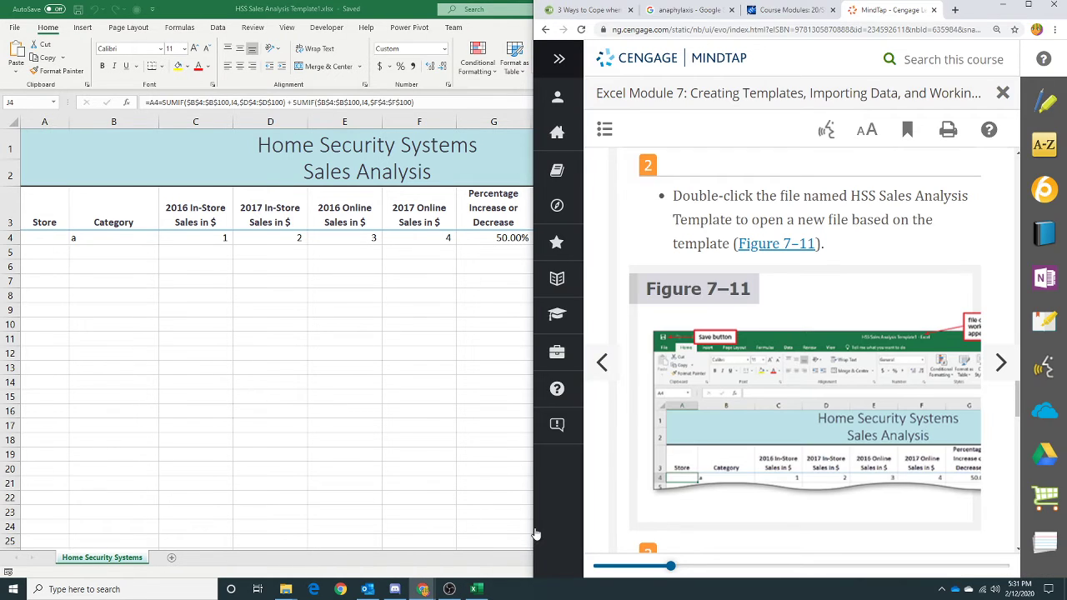
{"action": "scroll", "coordinate": [805, 285], "scroll_direction": "down", "scroll_amount": 4}
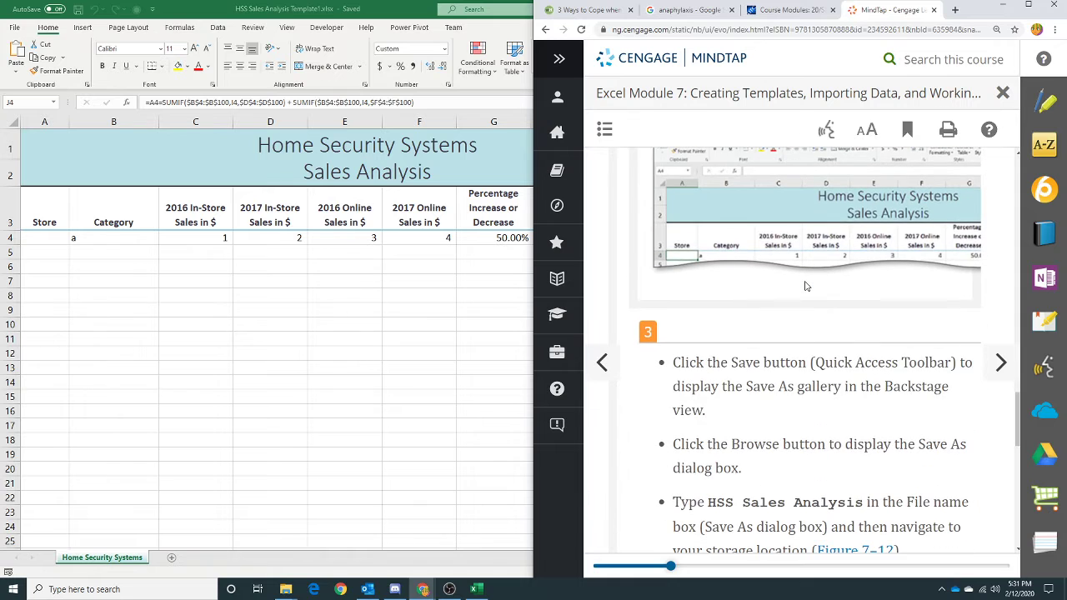
{"action": "scroll", "coordinate": [805, 286], "scroll_direction": "down", "scroll_amount": 6}
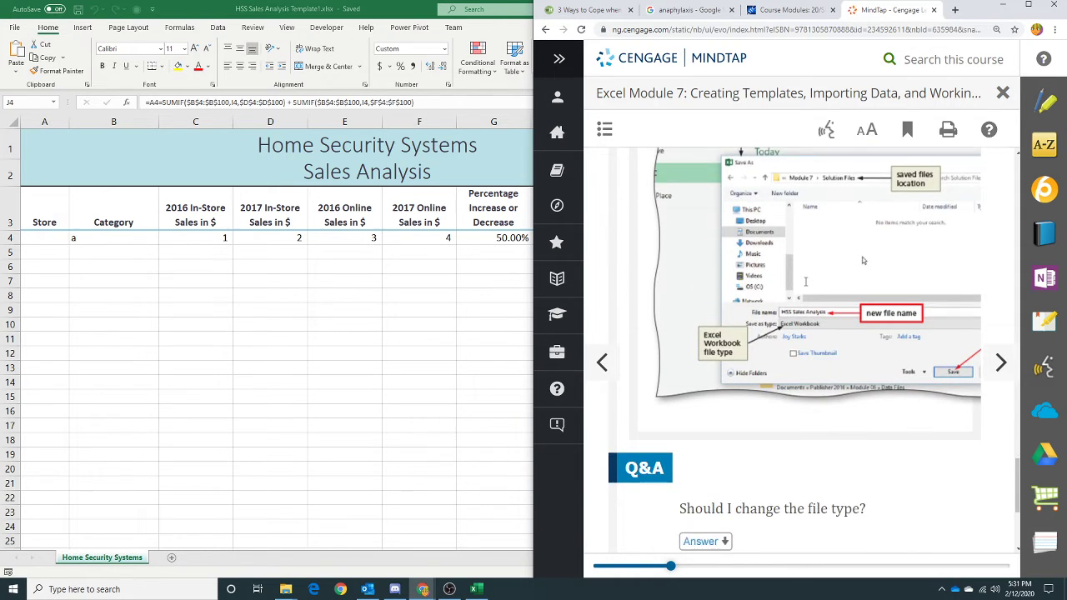
{"action": "scroll", "coordinate": [805, 282], "scroll_direction": "down", "scroll_amount": 1}
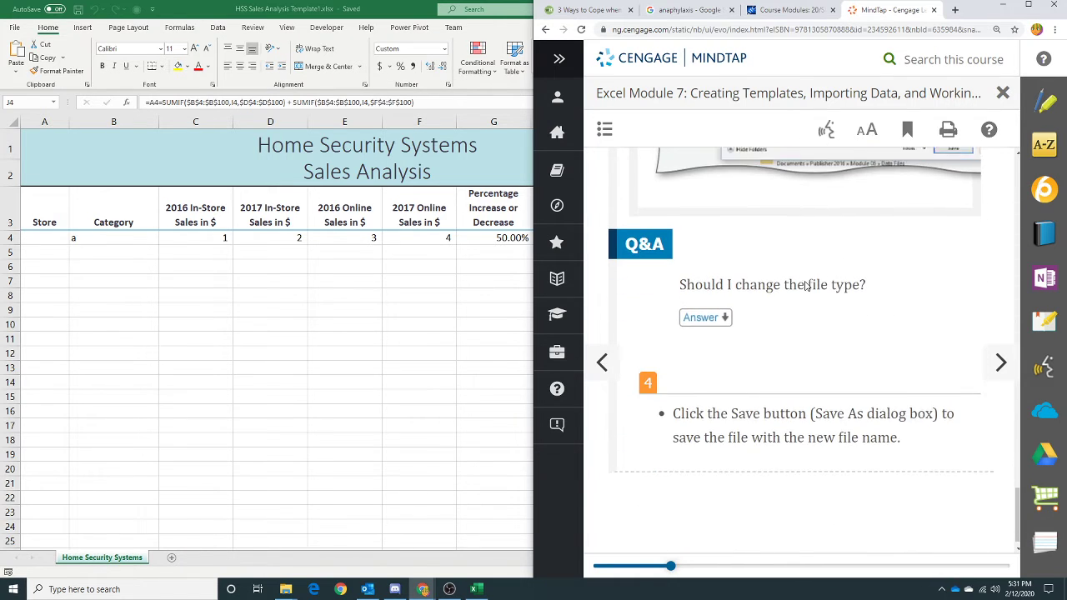
Advance to the next lesson page and scroll down past the import videos to Figure 7–13.
{"action": "left_click", "coordinate": [1001, 365]}
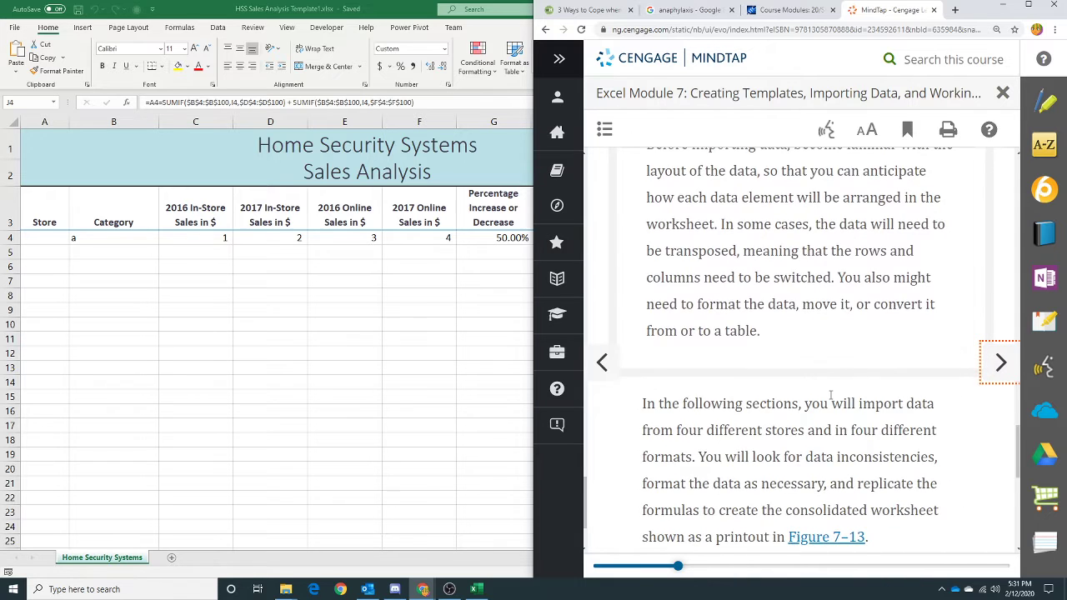
{"action": "scroll", "coordinate": [831, 401], "scroll_direction": "down", "scroll_amount": 1}
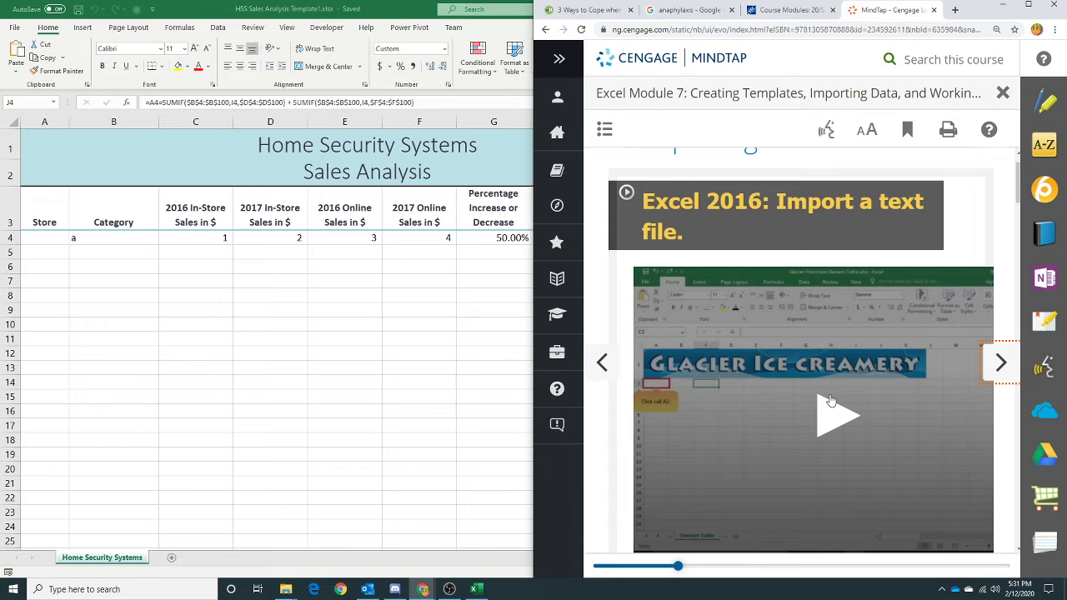
{"action": "scroll", "coordinate": [831, 401], "scroll_direction": "down", "scroll_amount": 5}
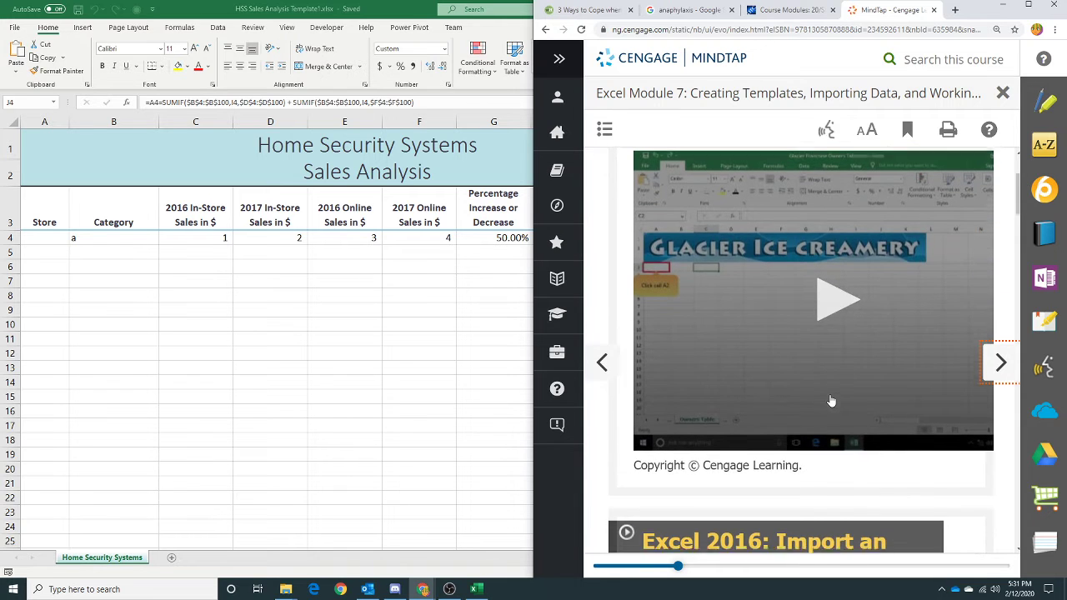
{"action": "scroll", "coordinate": [831, 401], "scroll_direction": "down", "scroll_amount": 5}
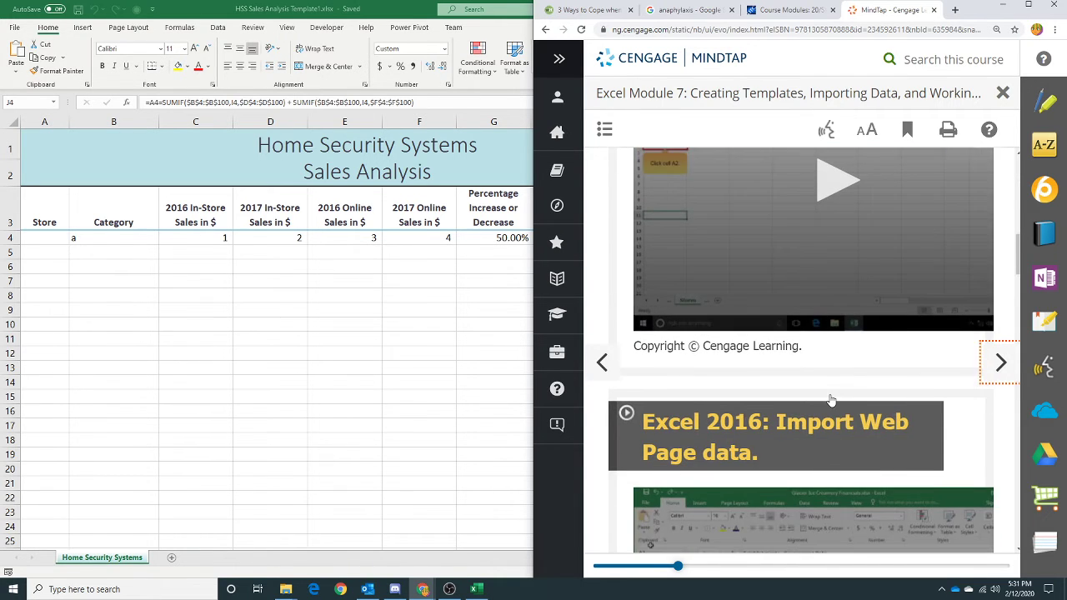
{"action": "scroll", "coordinate": [831, 401], "scroll_direction": "down", "scroll_amount": 5}
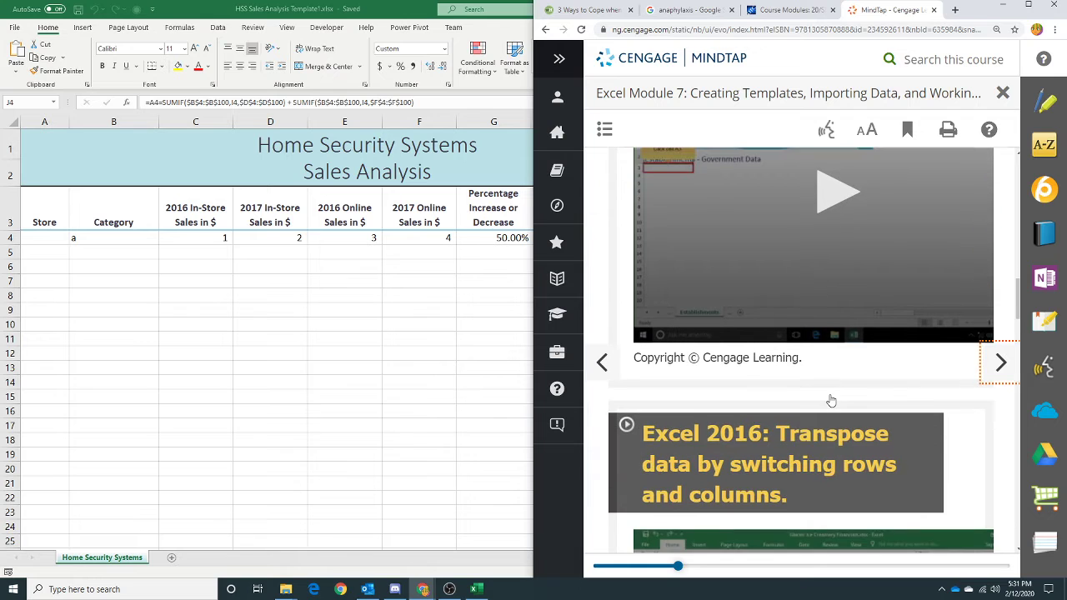
{"action": "scroll", "coordinate": [831, 401], "scroll_direction": "down", "scroll_amount": 5}
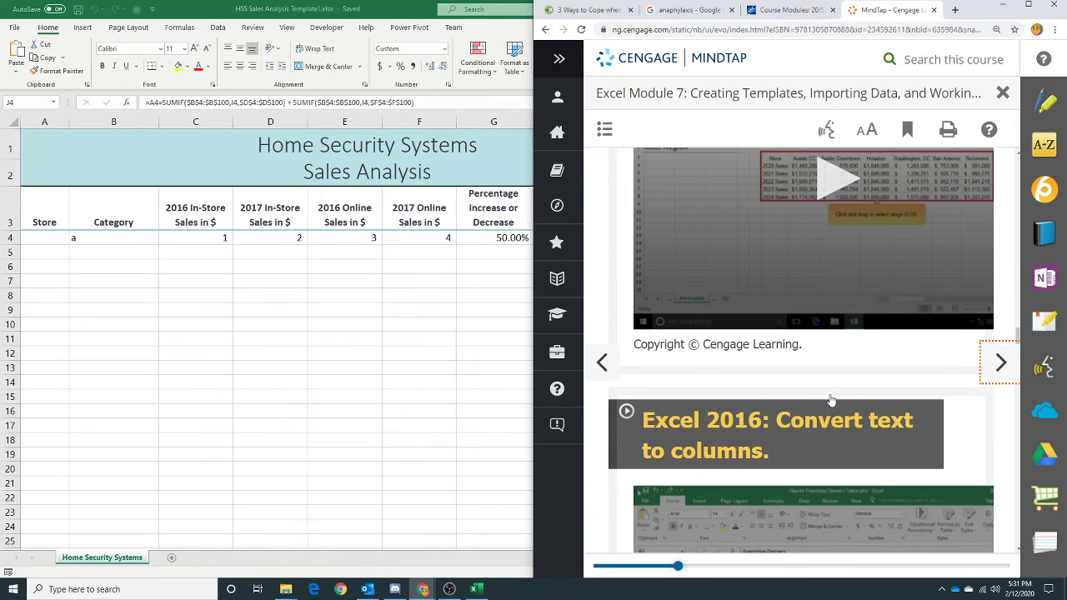
{"action": "scroll", "coordinate": [831, 401], "scroll_direction": "down", "scroll_amount": 5}
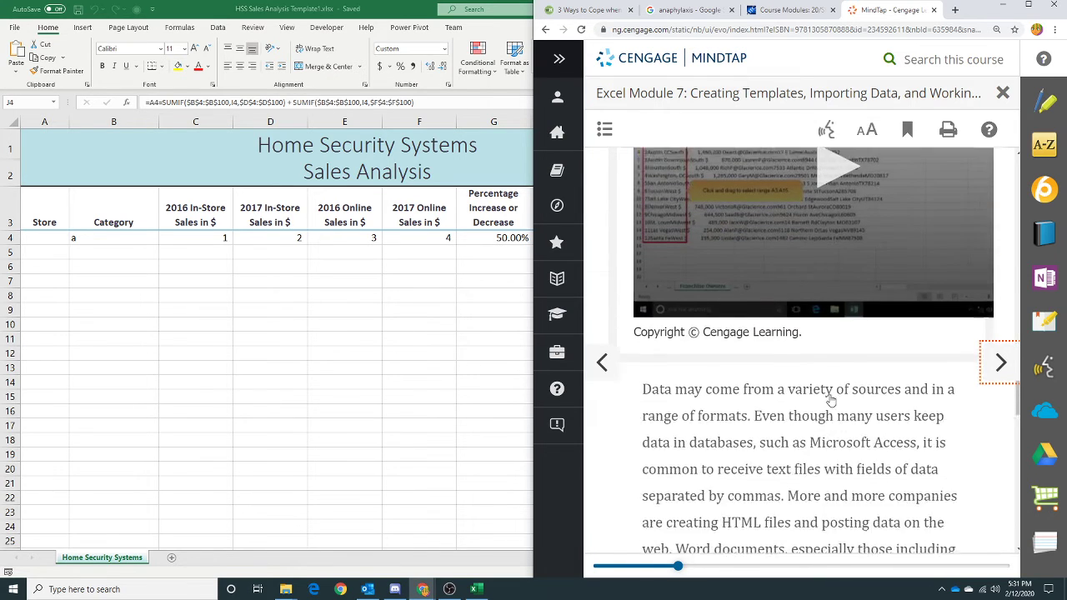
{"action": "scroll", "coordinate": [832, 401], "scroll_direction": "down", "scroll_amount": 2}
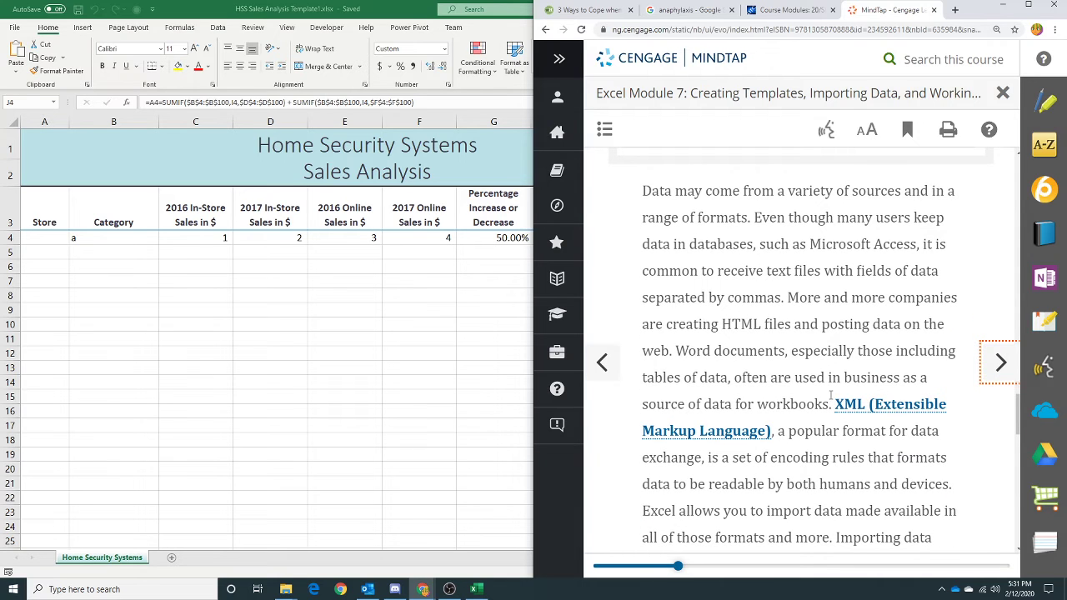
{"action": "scroll", "coordinate": [831, 398], "scroll_direction": "up", "scroll_amount": 2}
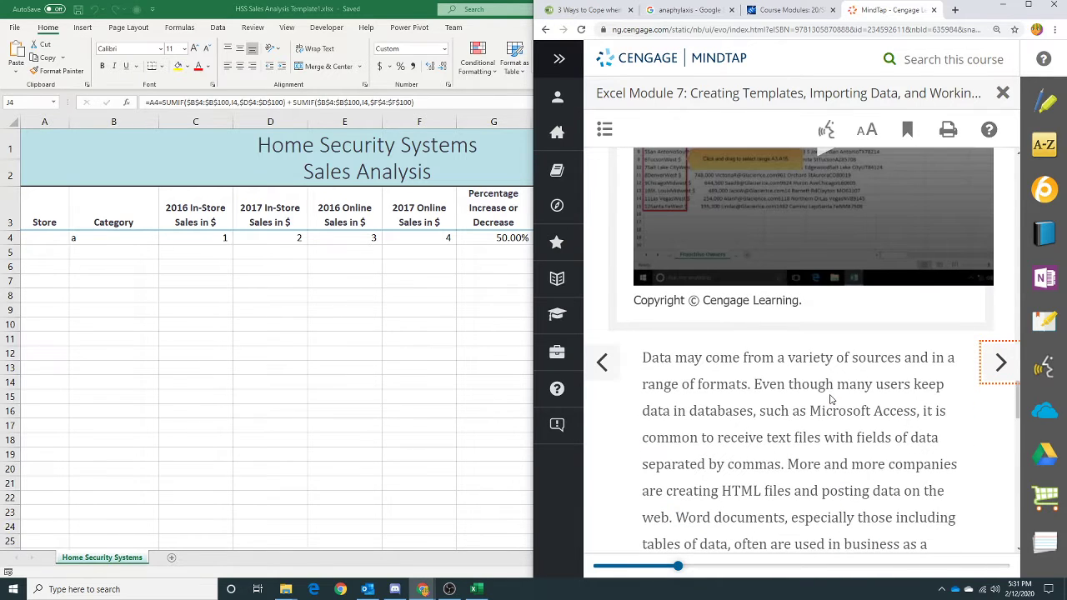
{"action": "scroll", "coordinate": [832, 401], "scroll_direction": "down", "scroll_amount": 1}
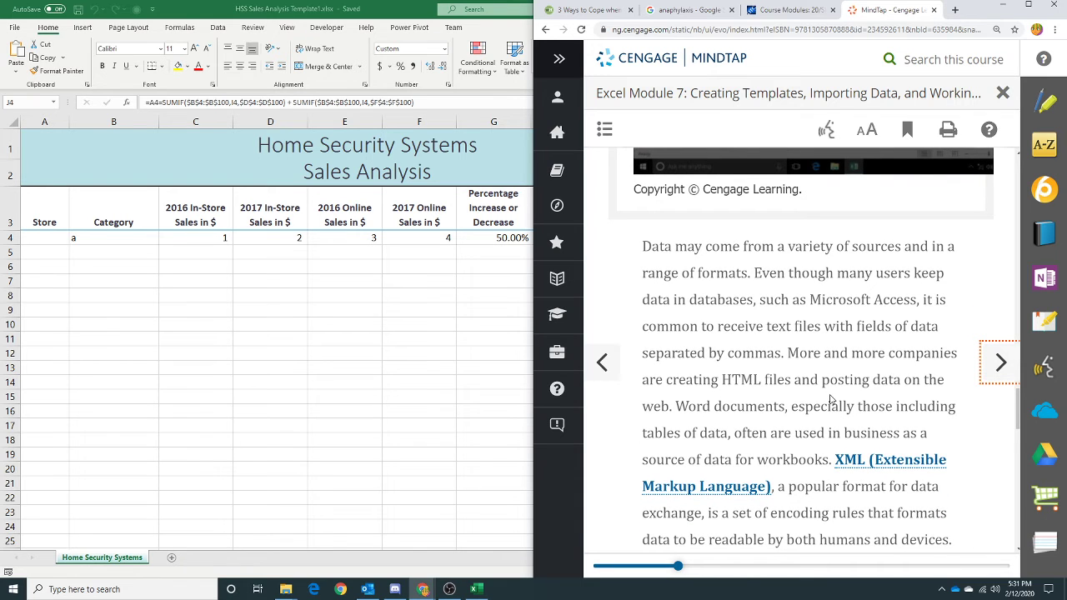
{"action": "scroll", "coordinate": [831, 401], "scroll_direction": "down", "scroll_amount": 1}
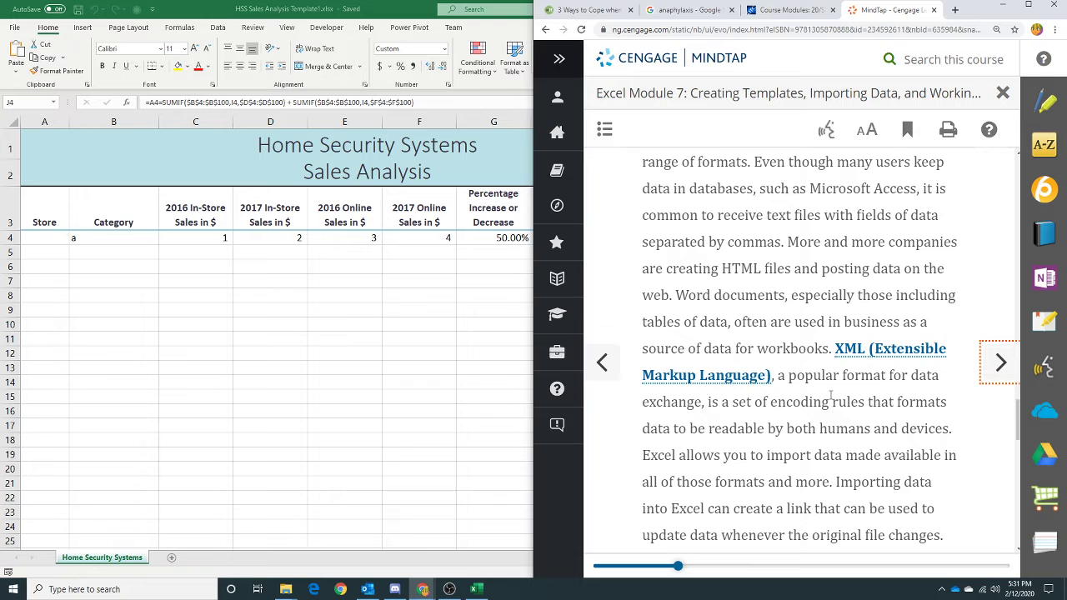
{"action": "scroll", "coordinate": [831, 396], "scroll_direction": "down", "scroll_amount": 1}
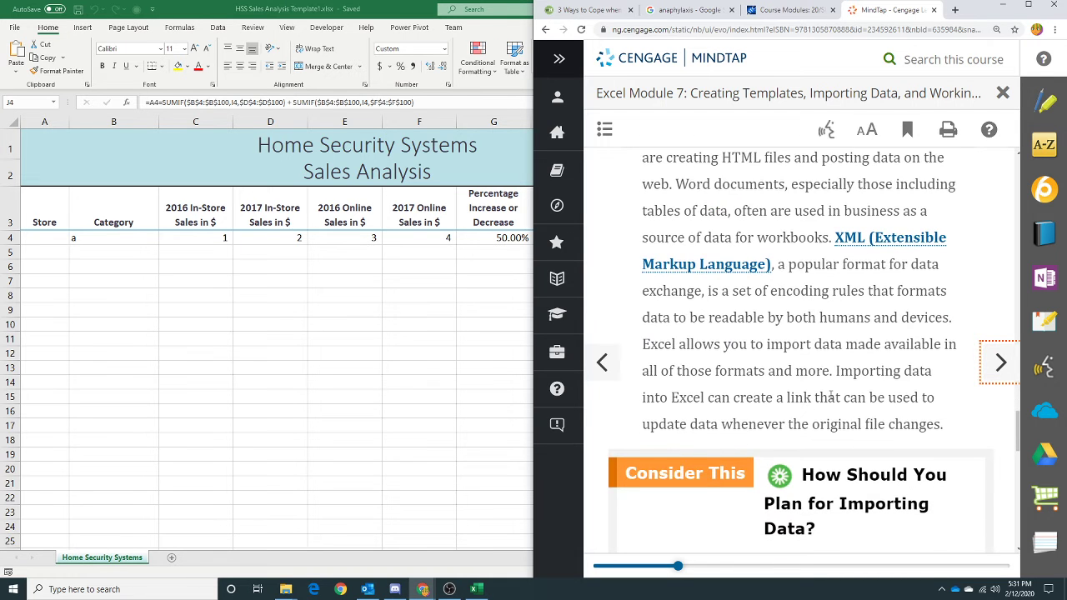
{"action": "scroll", "coordinate": [831, 396], "scroll_direction": "down", "scroll_amount": 3}
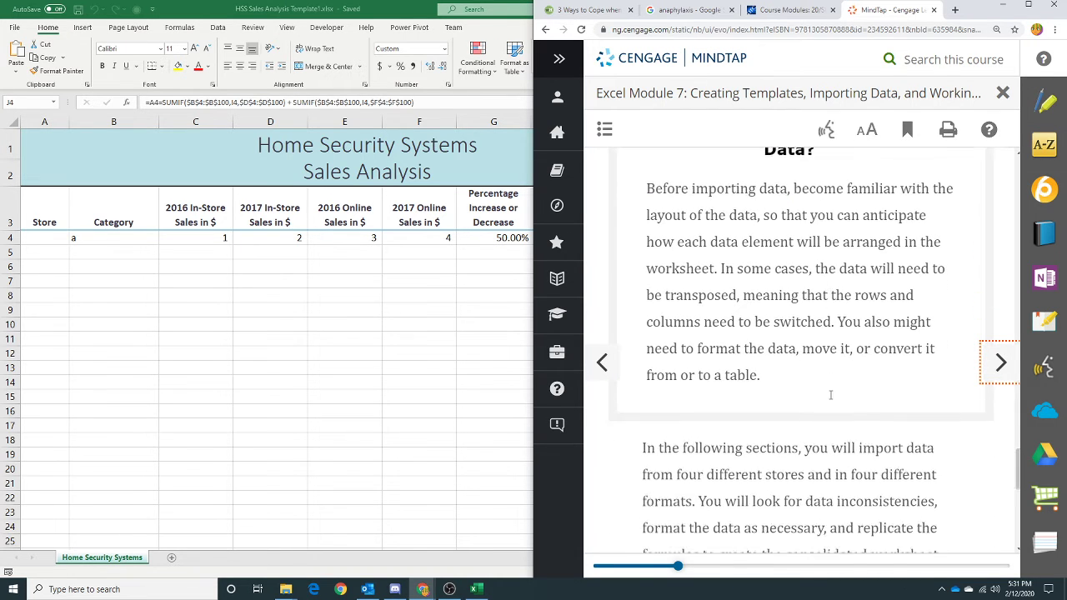
{"action": "scroll", "coordinate": [830, 399], "scroll_direction": "down", "scroll_amount": 1}
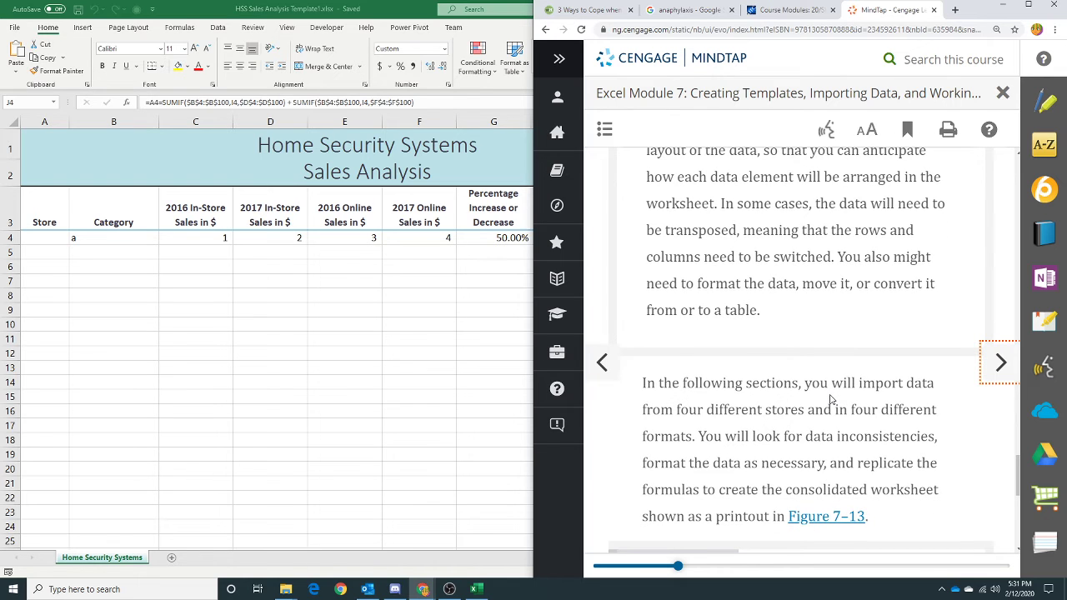
{"action": "scroll", "coordinate": [831, 400], "scroll_direction": "up", "scroll_amount": 2}
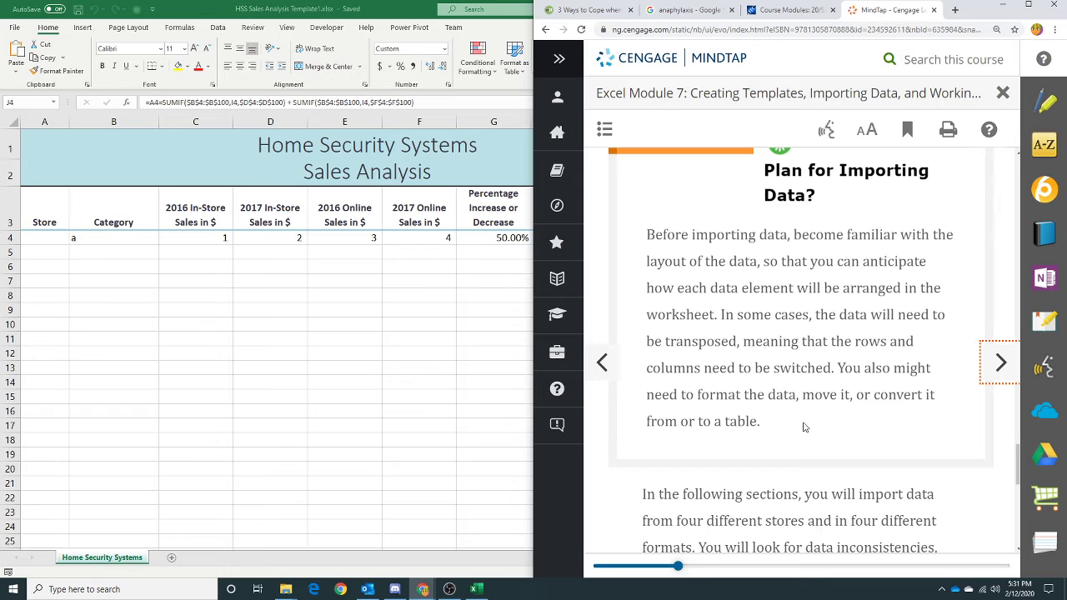
{"action": "scroll", "coordinate": [805, 427], "scroll_direction": "down", "scroll_amount": 4}
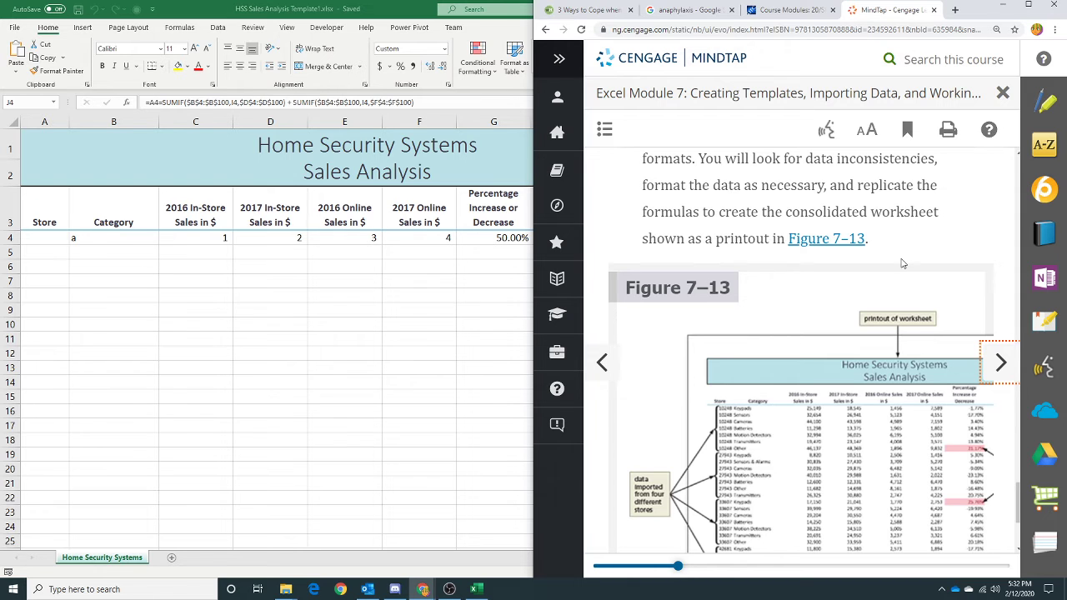
{"action": "scroll", "coordinate": [901, 264], "scroll_direction": "down", "scroll_amount": 3}
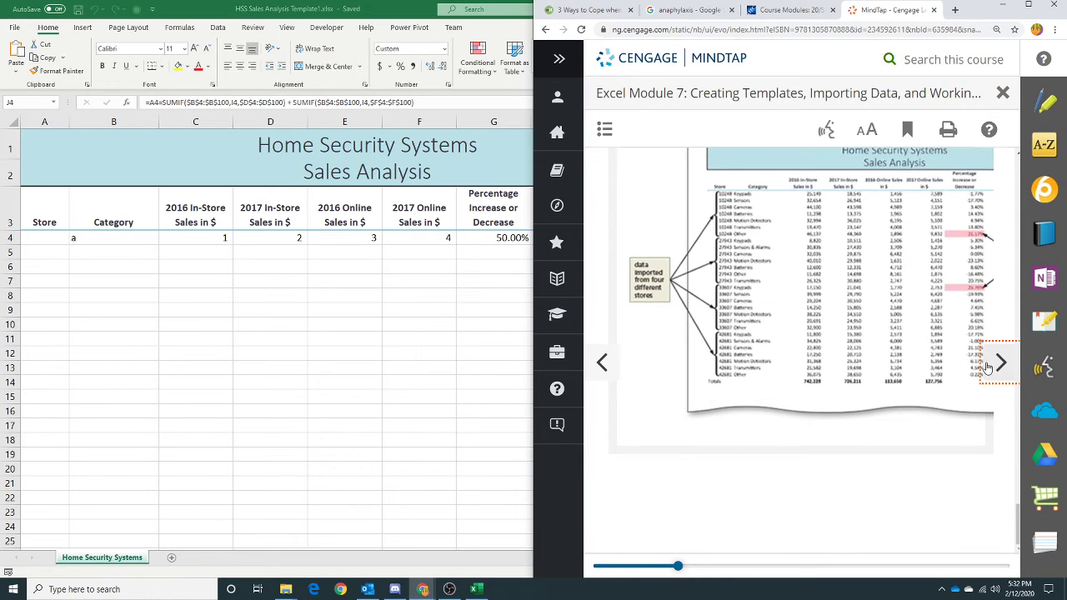
Page ahead to 7-3b To Import Data from a Text File, read step 1, then minimize Chrome.
{"action": "left_click", "coordinate": [999, 364]}
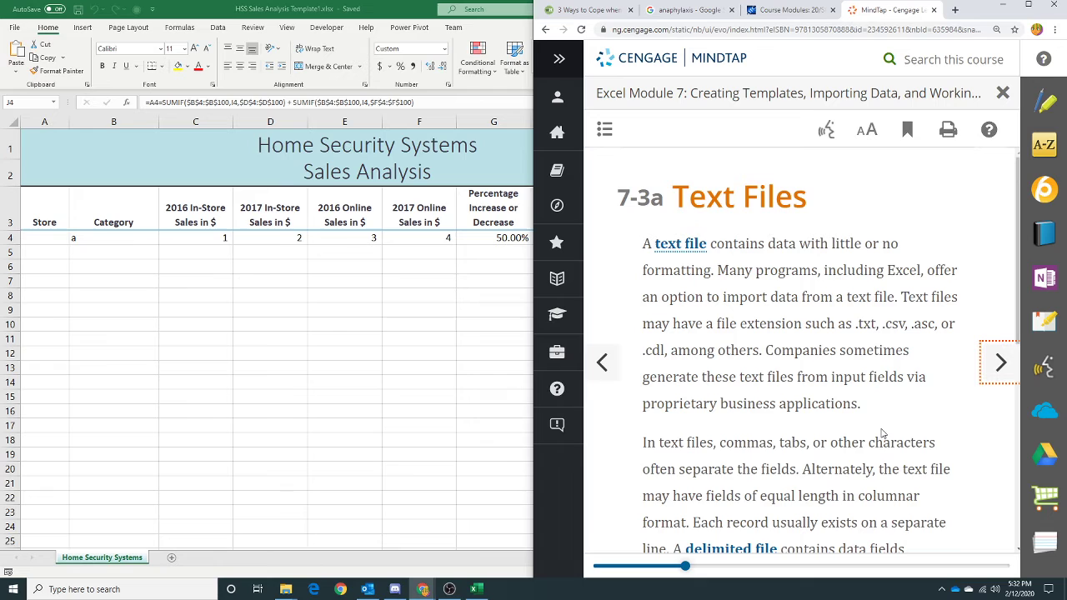
{"action": "scroll", "coordinate": [872, 374], "scroll_direction": "down", "scroll_amount": 5}
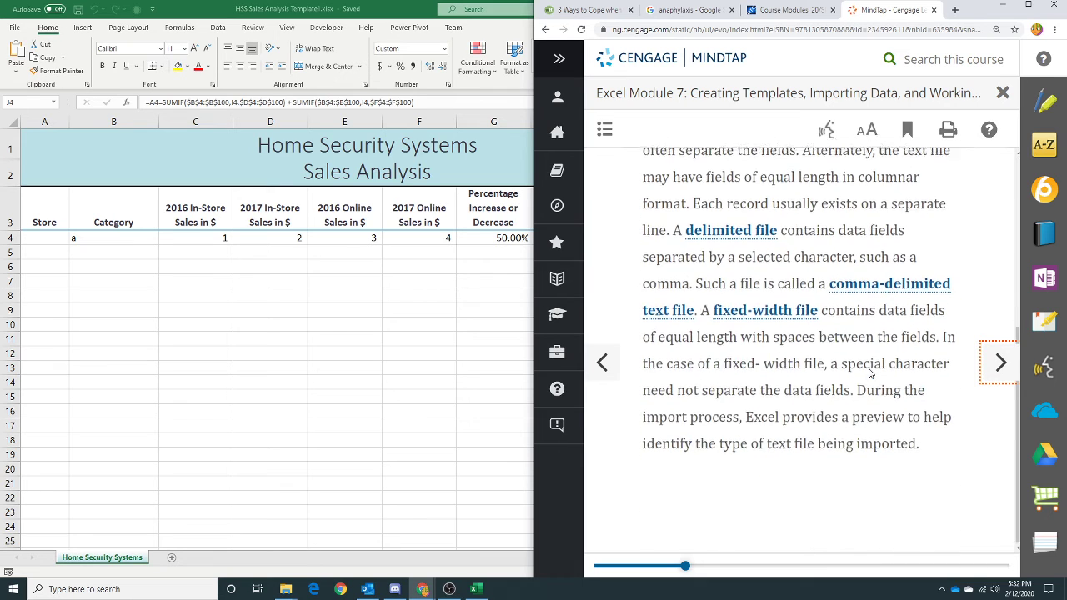
{"action": "left_click", "coordinate": [984, 381]}
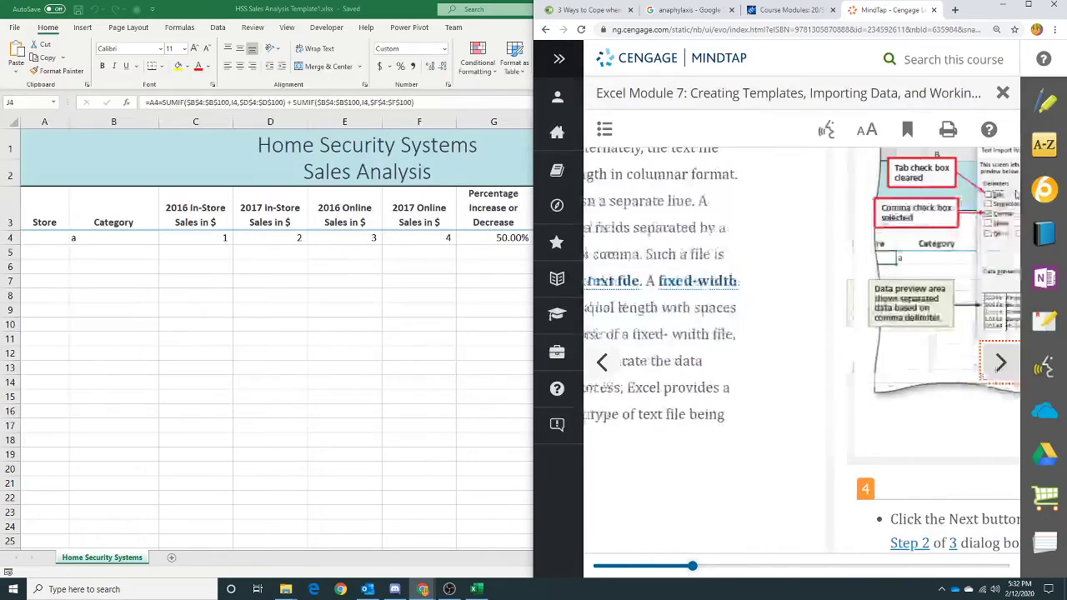
{"action": "scroll", "coordinate": [761, 377], "scroll_direction": "down", "scroll_amount": 2}
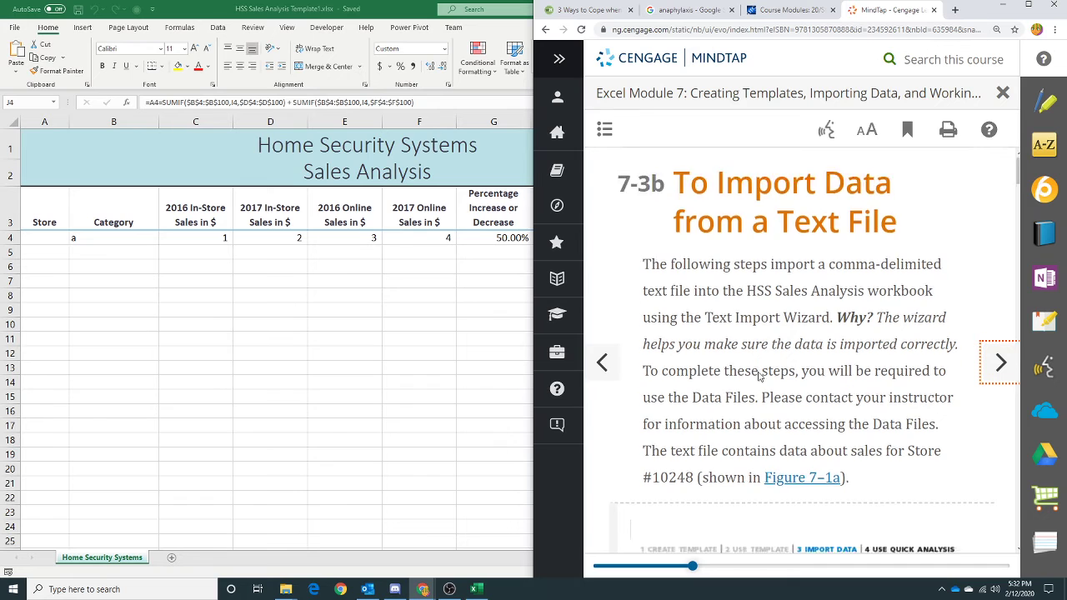
{"action": "scroll", "coordinate": [836, 349], "scroll_direction": "down", "scroll_amount": 2}
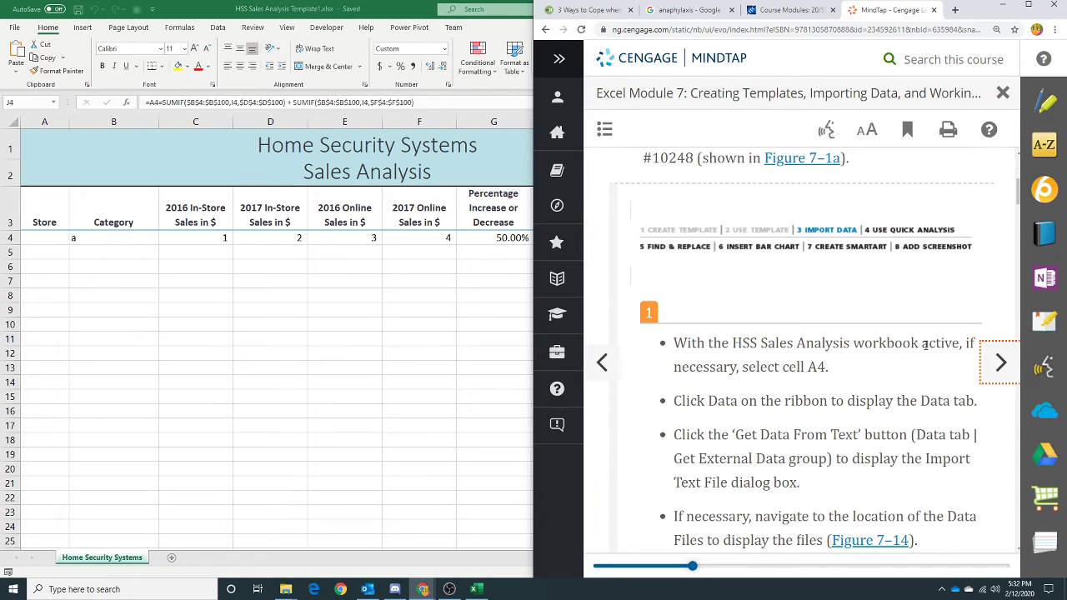
{"action": "scroll", "coordinate": [873, 331], "scroll_direction": "down", "scroll_amount": 2}
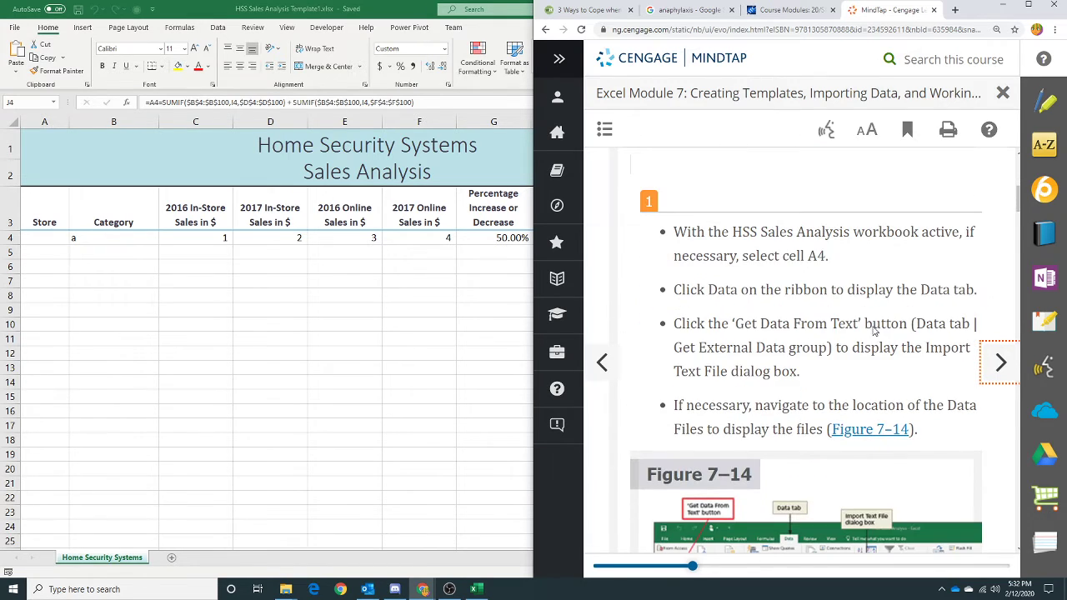
{"action": "scroll", "coordinate": [874, 327], "scroll_direction": "down", "scroll_amount": 1}
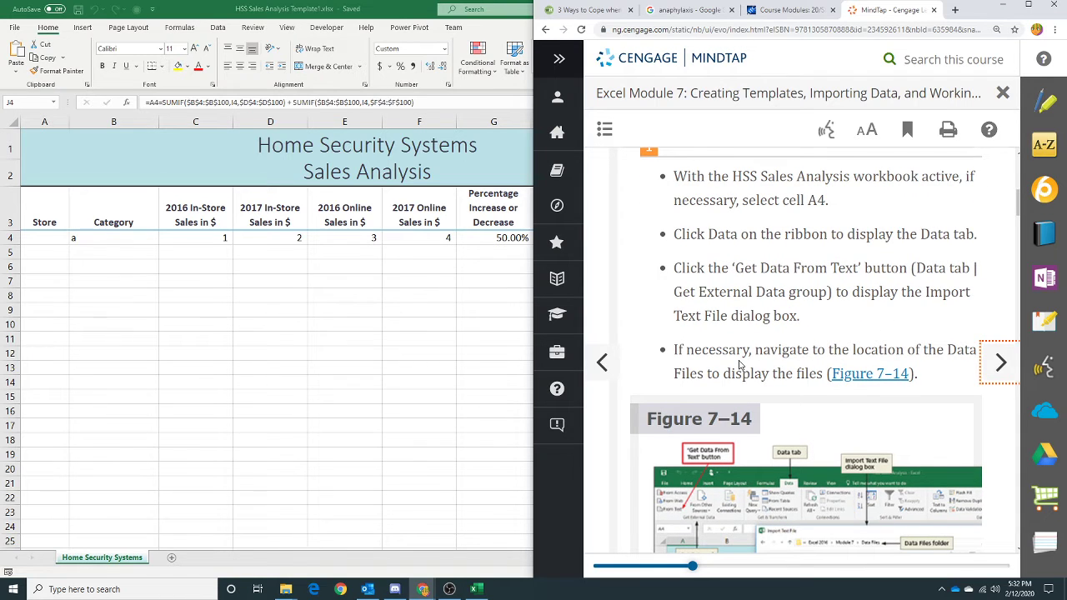
{"action": "scroll", "coordinate": [740, 364], "scroll_direction": "down", "scroll_amount": 1}
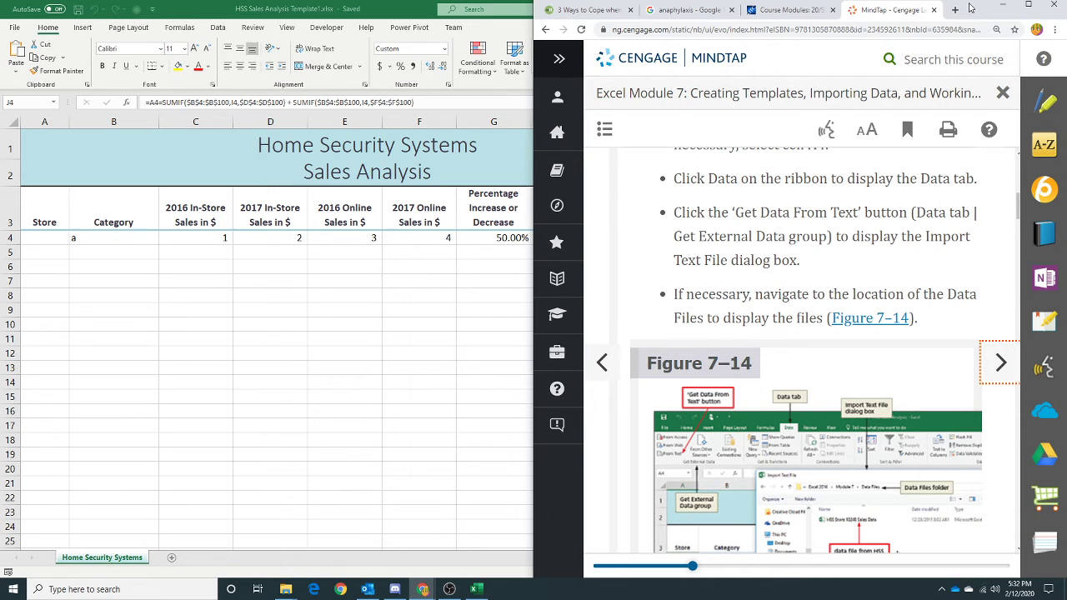
{"action": "left_click", "coordinate": [1003, 5]}
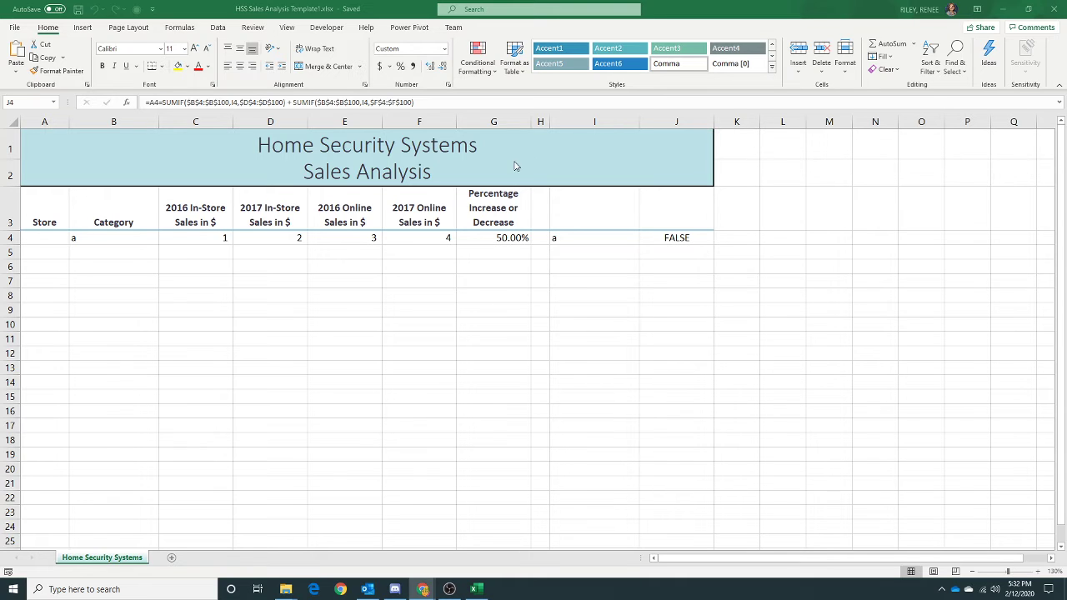
Select cell A4 as the import start and show the Data tab's Get Data From File options.
{"action": "left_click", "coordinate": [33, 238]}
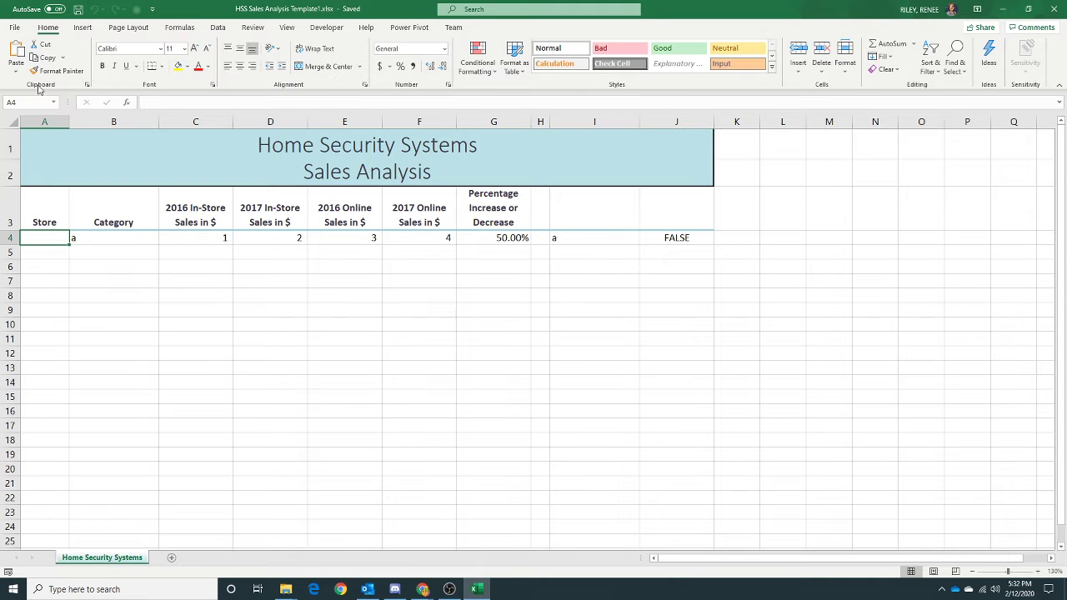
{"action": "left_click", "coordinate": [218, 27]}
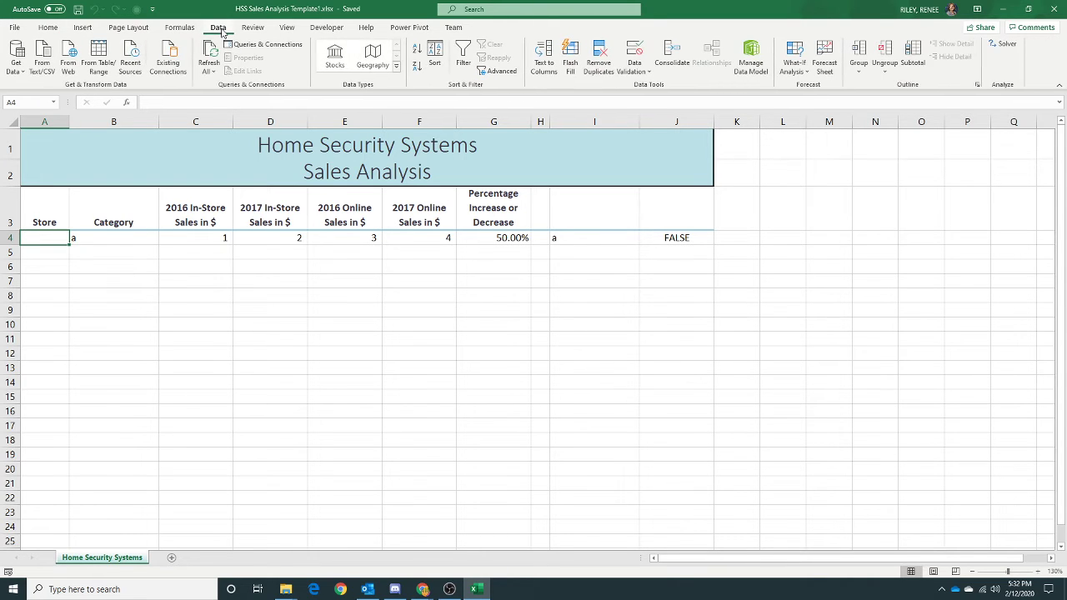
{"action": "left_click", "coordinate": [24, 71]}
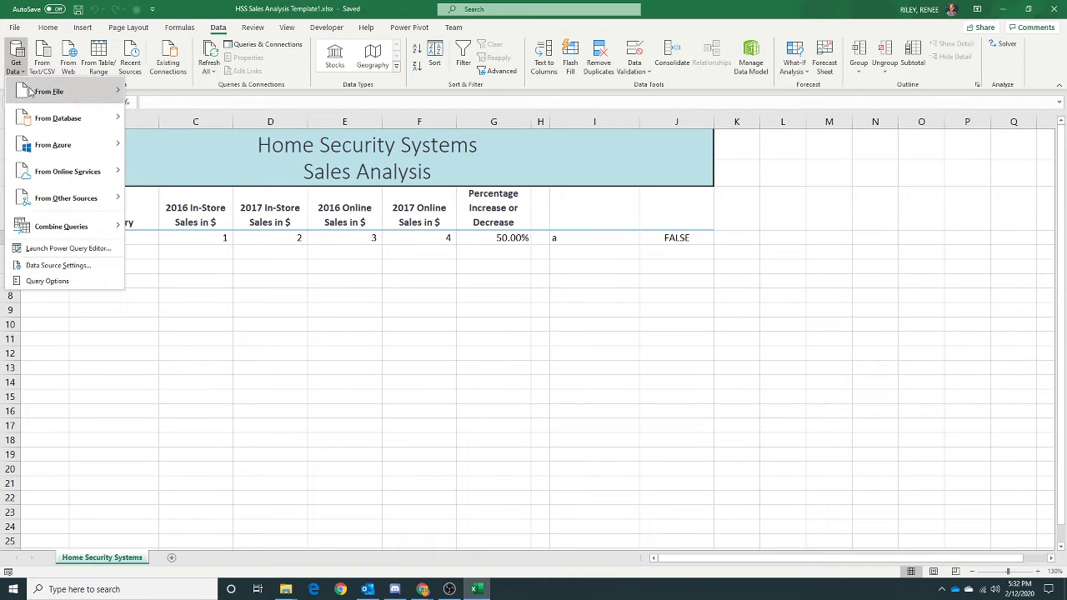
{"action": "mouse_move", "coordinate": [33, 92]}
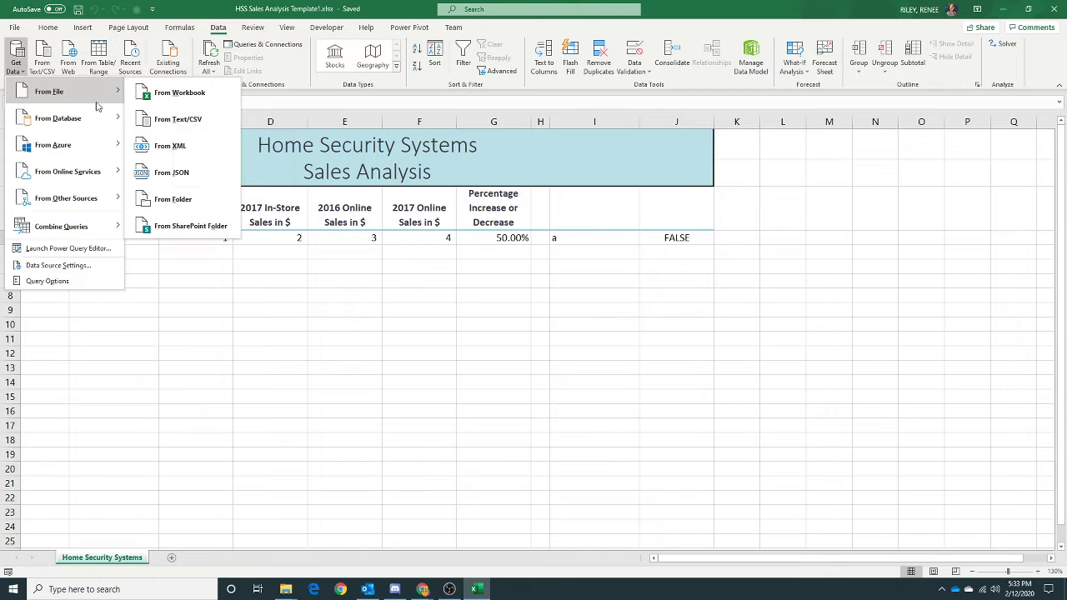
Start a From Text/CSV import and pick HSS Store 10248 Sales Data.csv.
{"action": "left_click", "coordinate": [46, 56]}
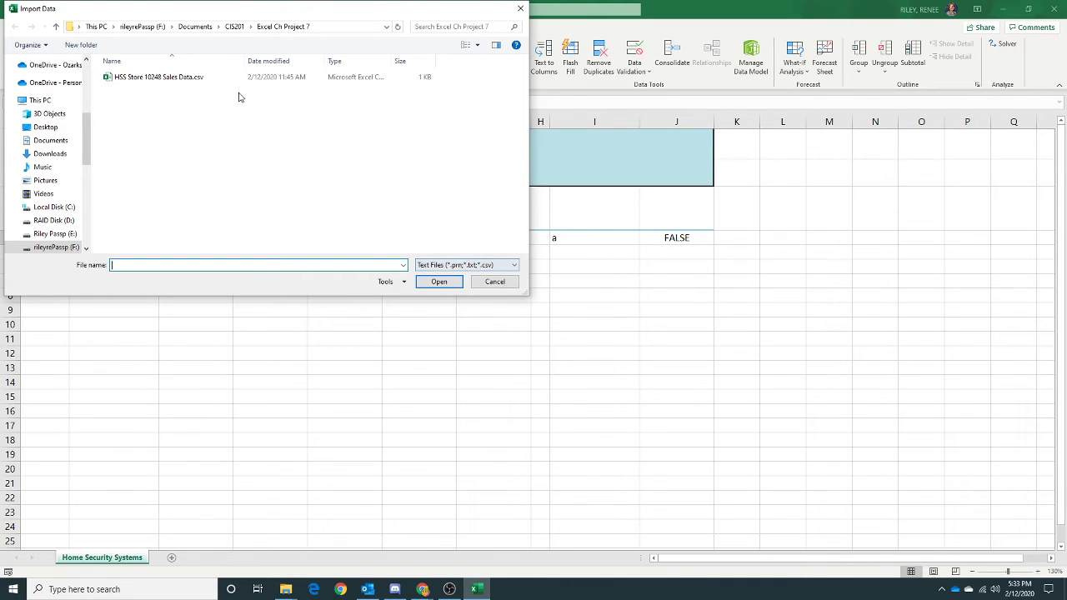
{"action": "left_click", "coordinate": [169, 77]}
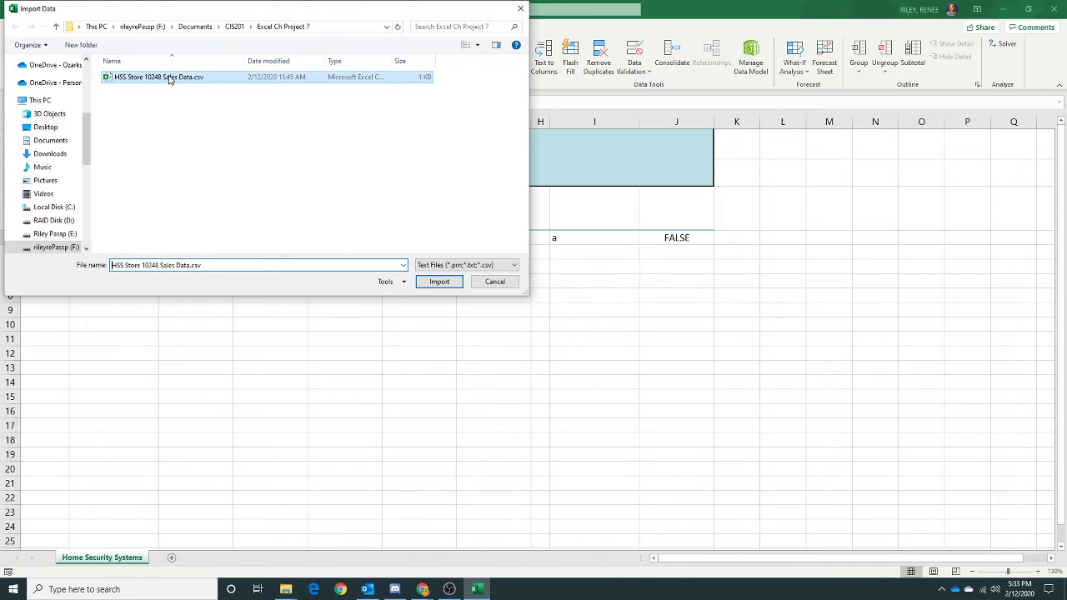
Import HSS Store 10248 Sales Data.csv and keep Comma as the preview's delimiter.
{"action": "left_click", "coordinate": [394, 267]}
{"action": "key", "text": "Return"}
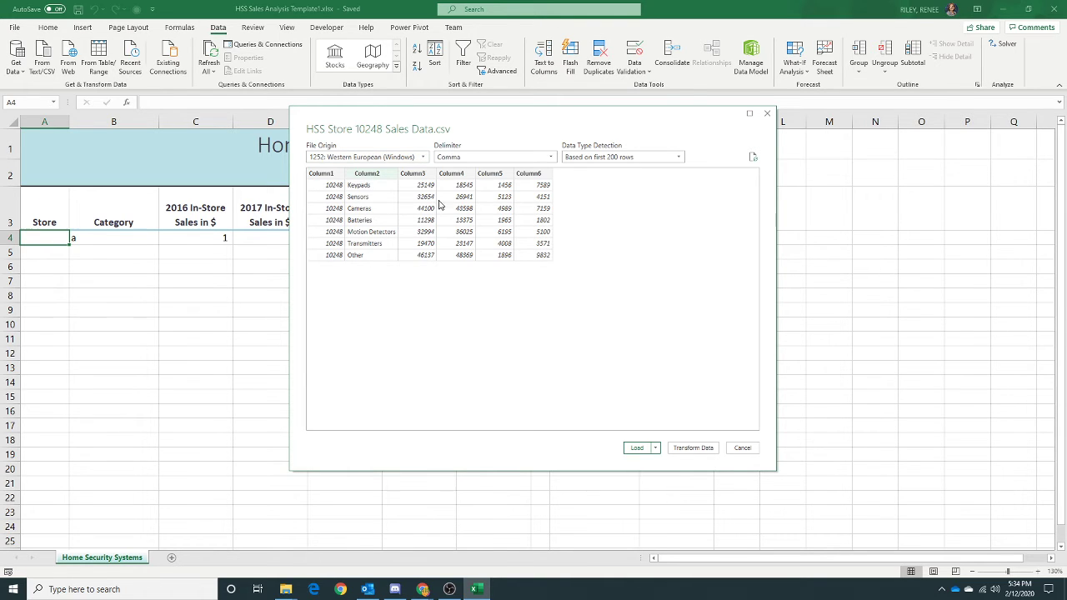
{"action": "left_click", "coordinate": [550, 159]}
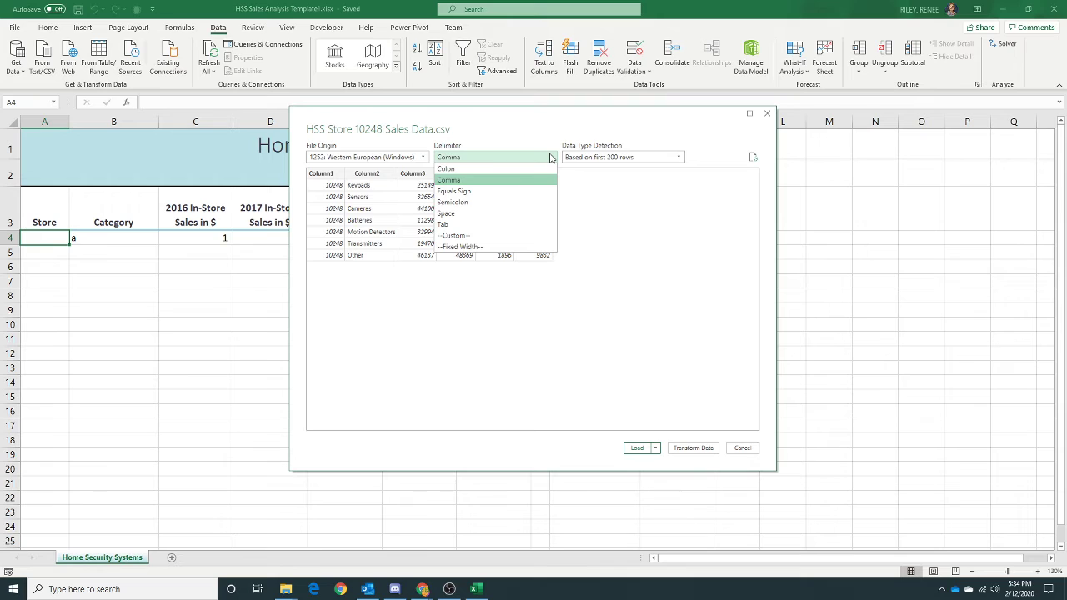
{"action": "left_click", "coordinate": [550, 158]}
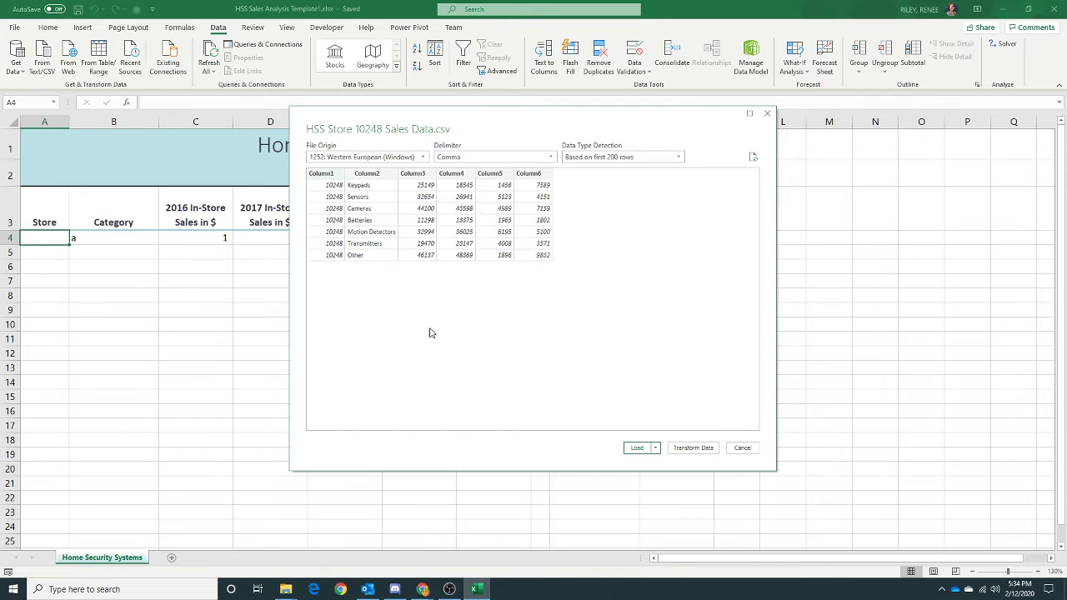
Send the store 10248 CSV data to the Power Query Editor and view its Transform options.
{"action": "left_click", "coordinate": [695, 448]}
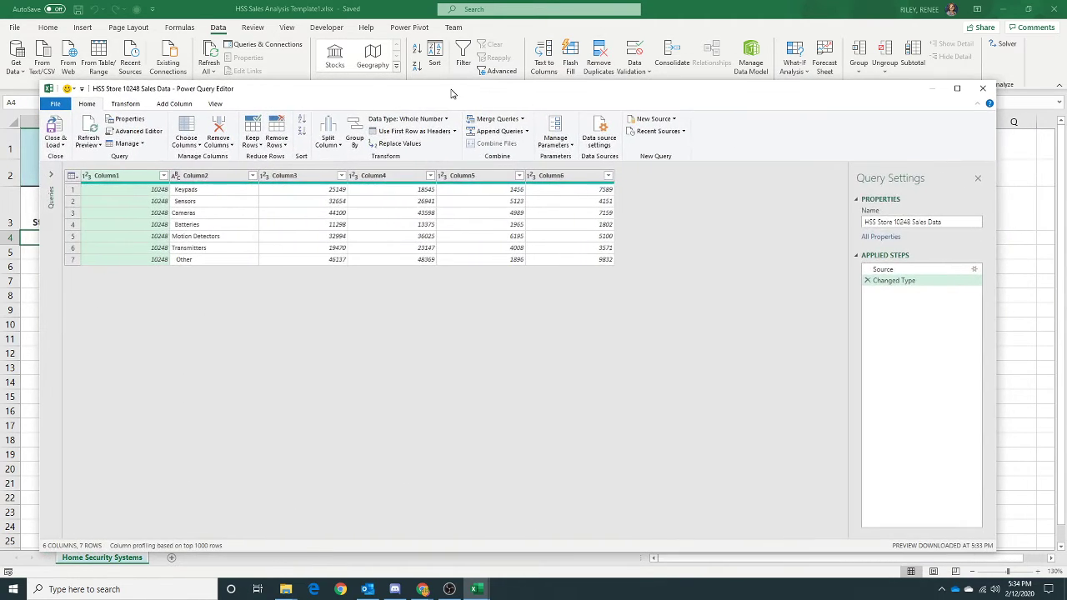
{"action": "left_click_drag", "start_coordinate": [451, 94], "coordinate": [474, 95]}
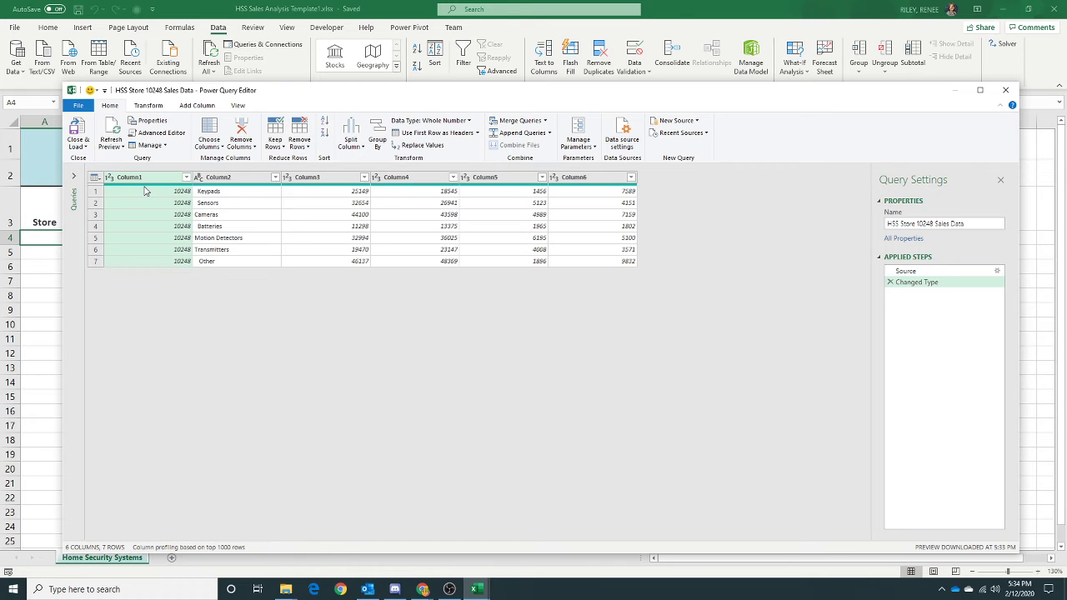
{"action": "left_click", "coordinate": [153, 109]}
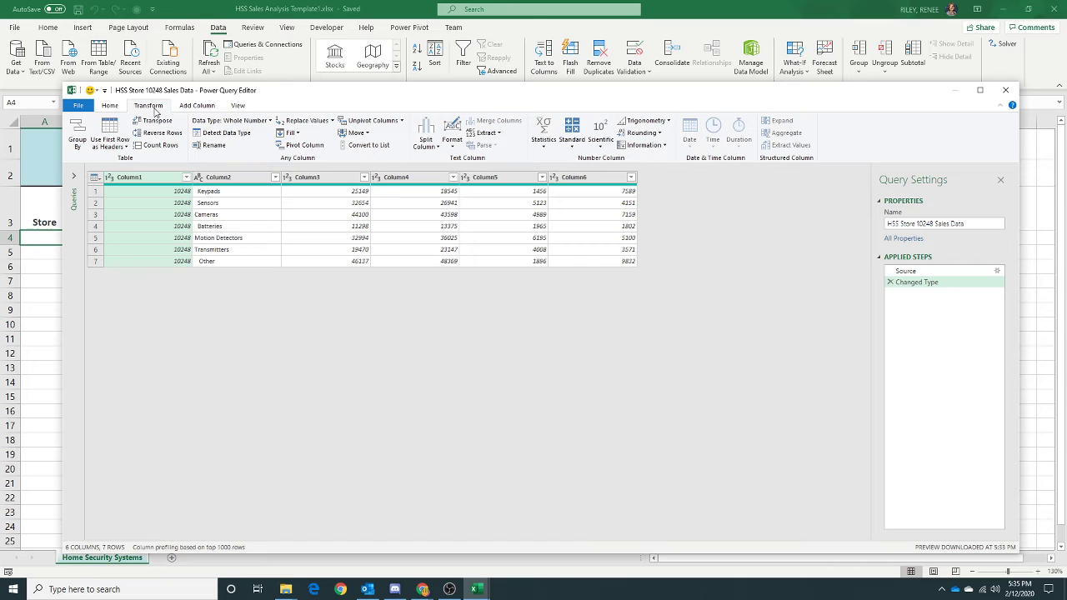
Look over the text Format choices without applying any, then close the query editor.
{"action": "left_click", "coordinate": [453, 147]}
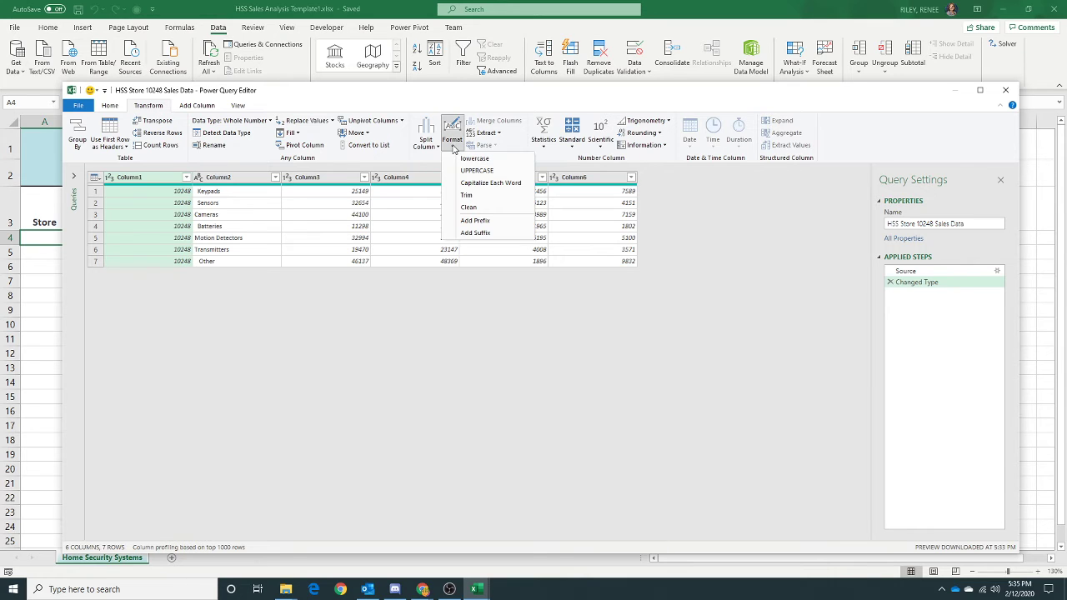
{"action": "left_click", "coordinate": [453, 147]}
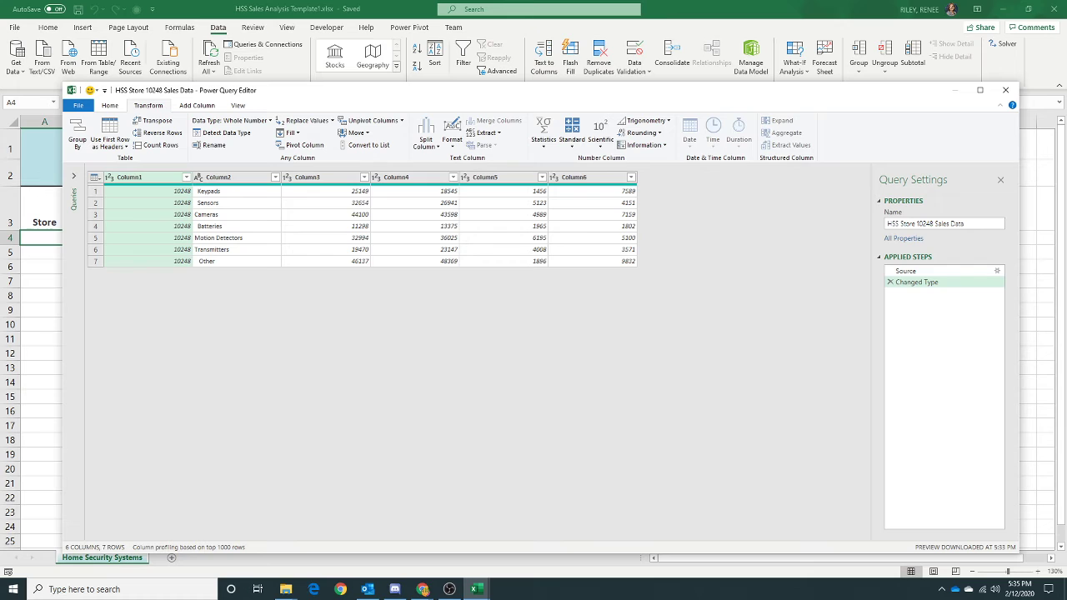
{"action": "left_click", "coordinate": [422, 589]}
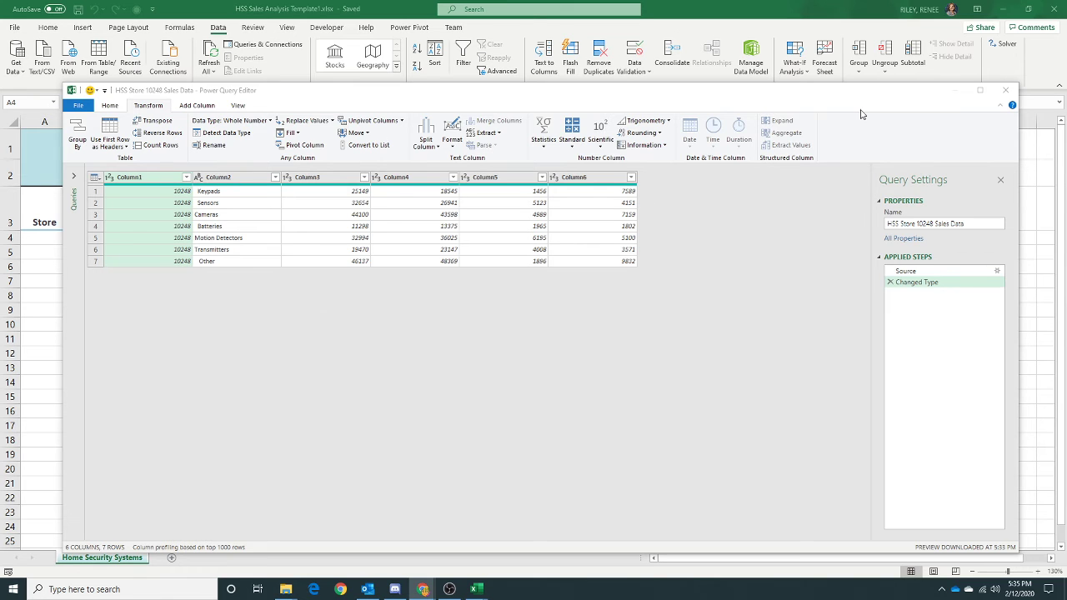
{"action": "left_click", "coordinate": [1006, 90]}
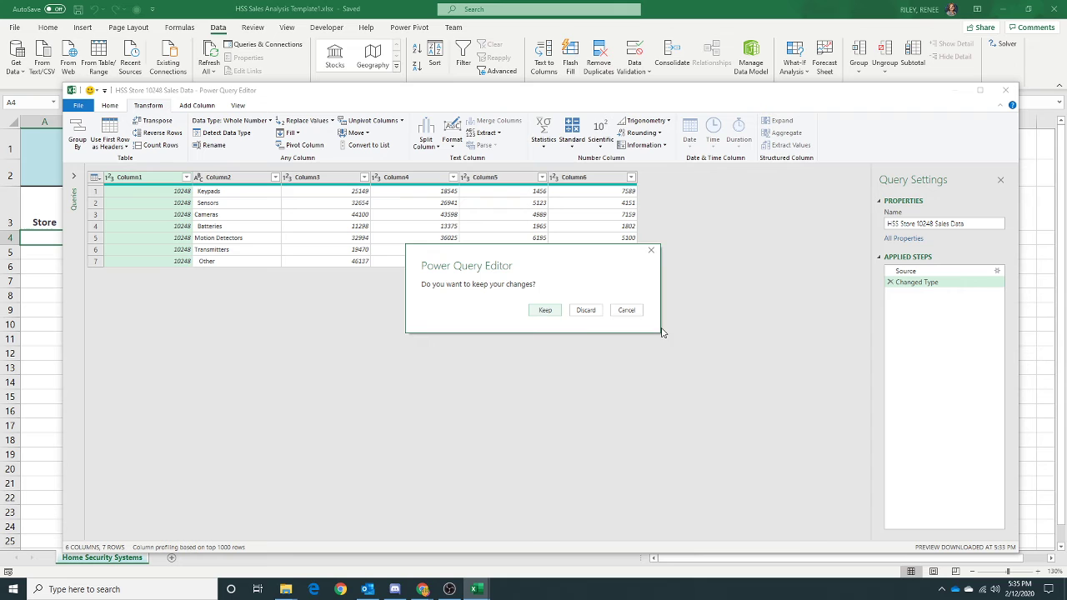
Discard the query edits and re-import HSS Store 10248 Sales Data.csv, showing its other load options.
{"action": "left_click", "coordinate": [585, 310]}
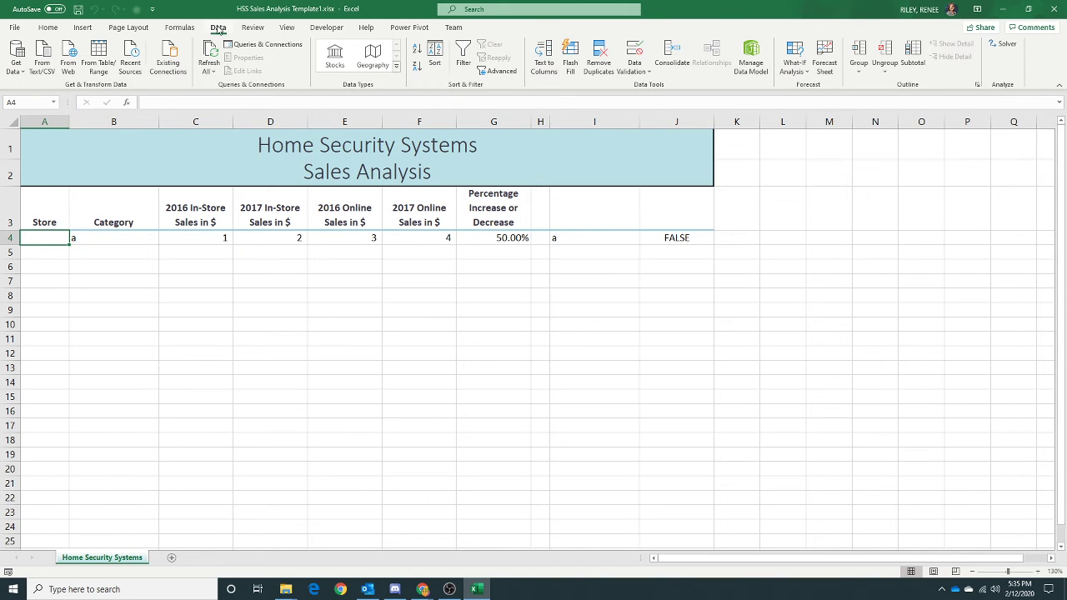
{"action": "left_click", "coordinate": [43, 56]}
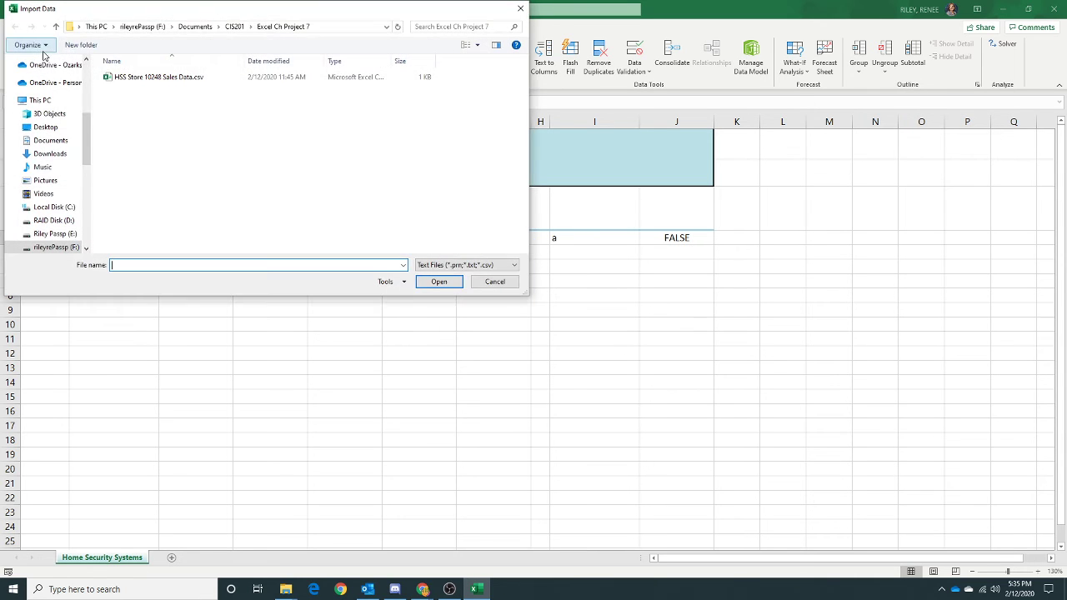
{"action": "left_click", "coordinate": [155, 78]}
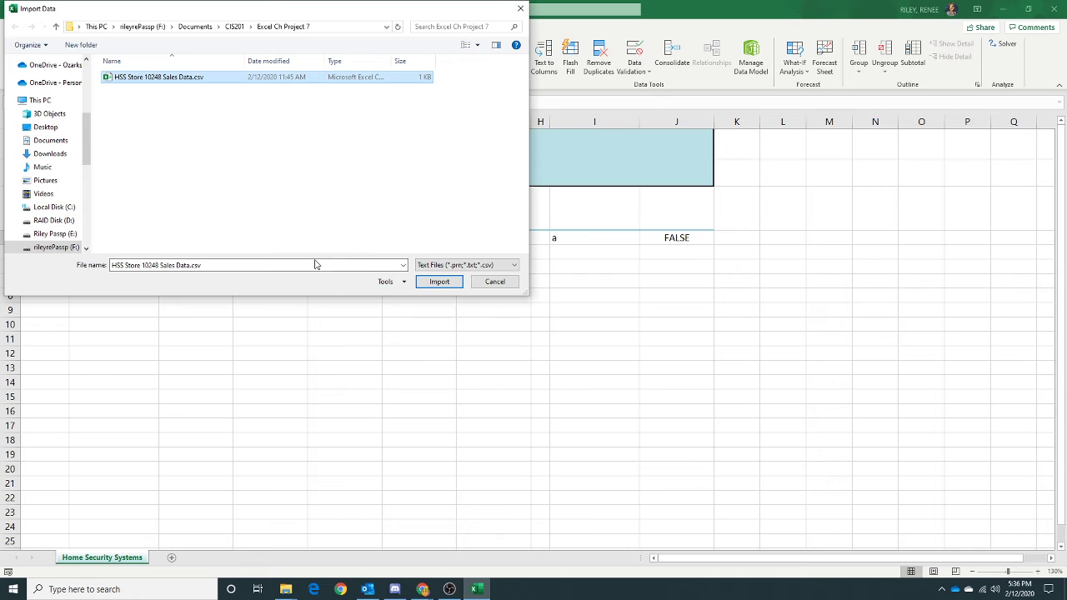
{"action": "left_click", "coordinate": [441, 284]}
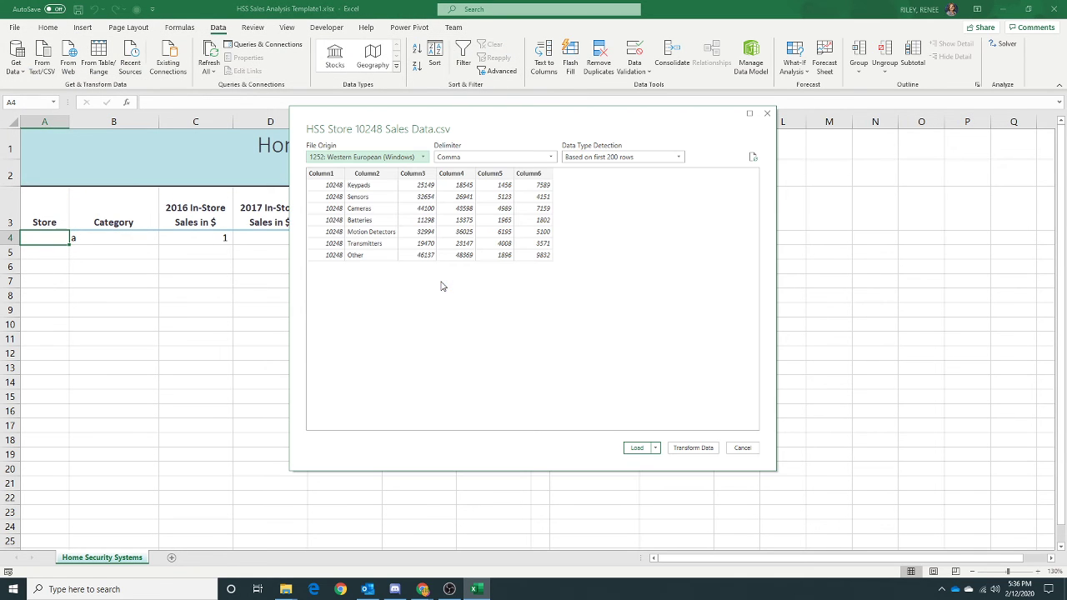
{"action": "left_click", "coordinate": [656, 448]}
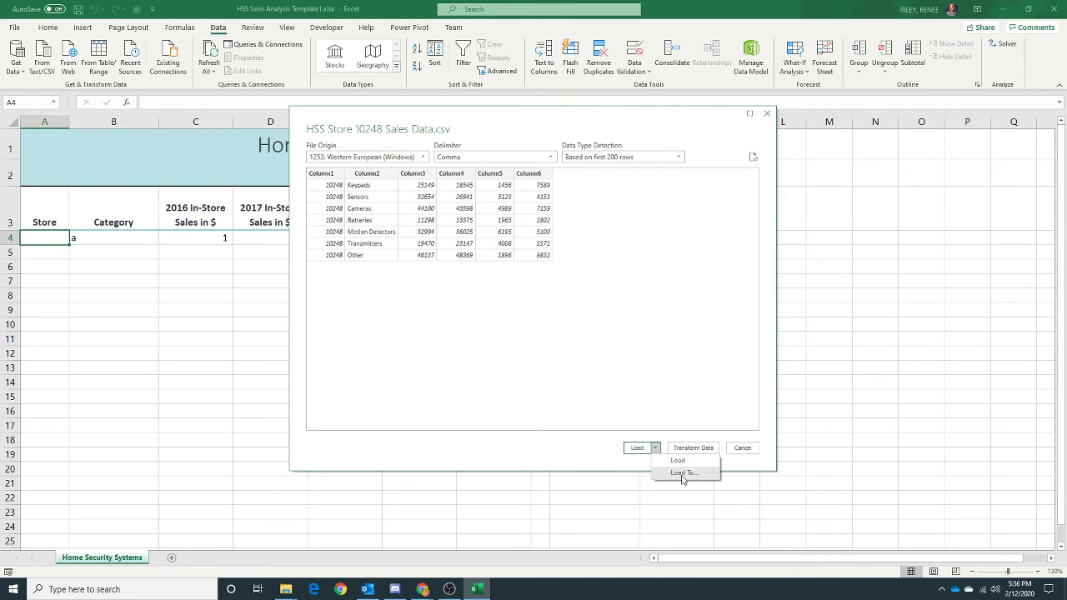
In Load To, try the Data Model and new worksheet options, returning to Existing worksheet.
{"action": "left_click", "coordinate": [683, 474]}
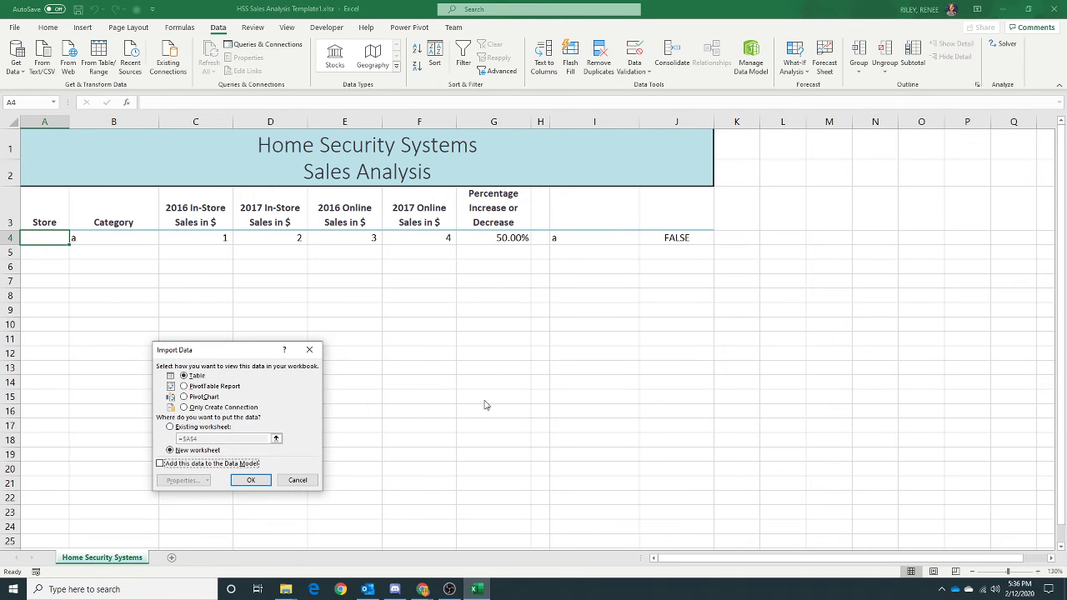
{"action": "left_click", "coordinate": [171, 428]}
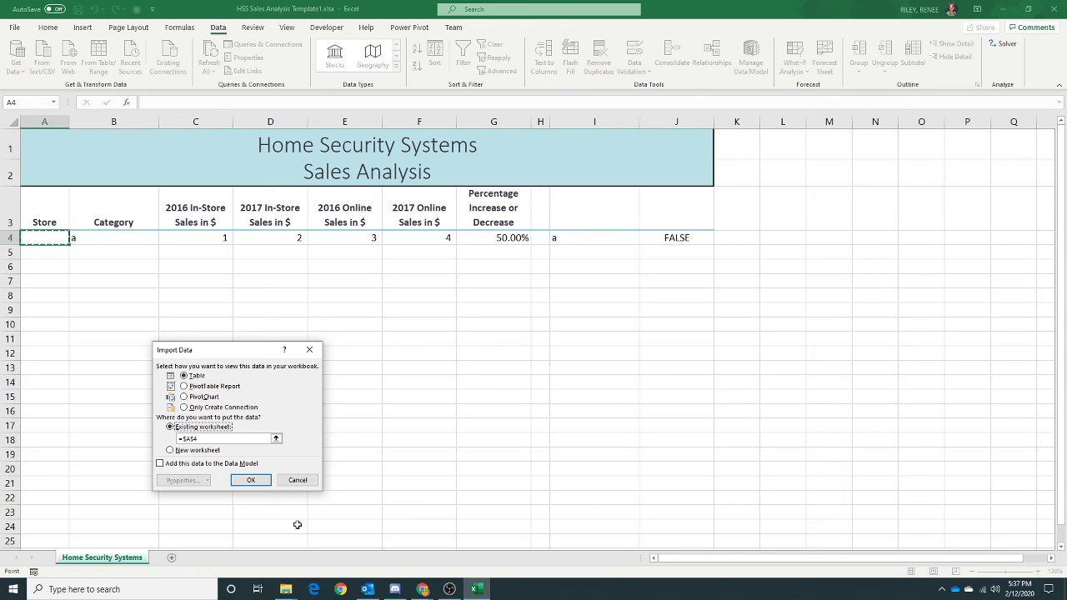
{"action": "left_click", "coordinate": [160, 464]}
{"action": "left_click", "coordinate": [170, 450]}
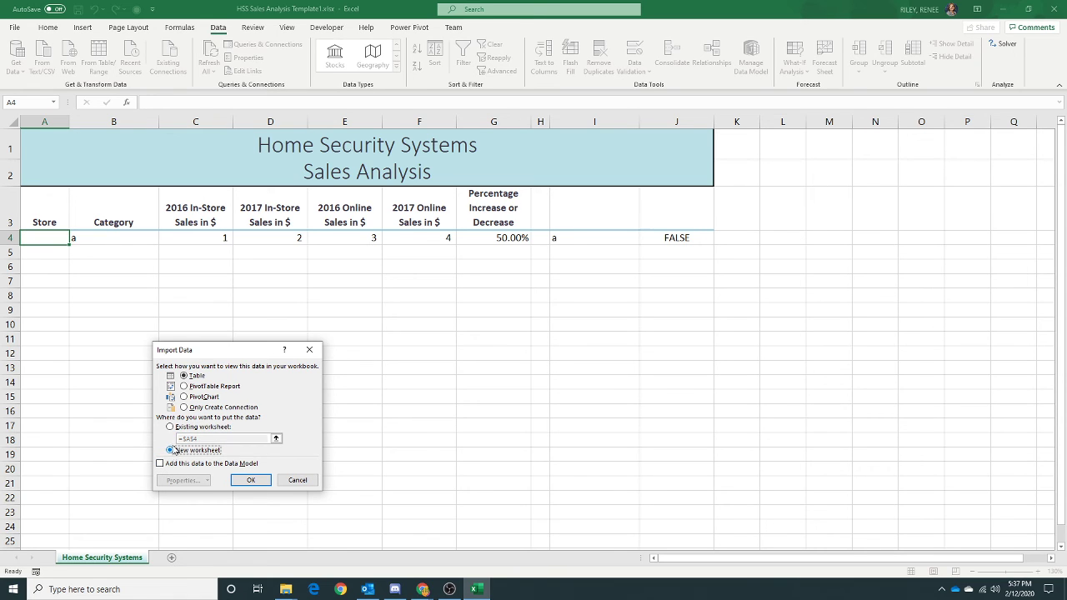
{"action": "left_click", "coordinate": [170, 427]}
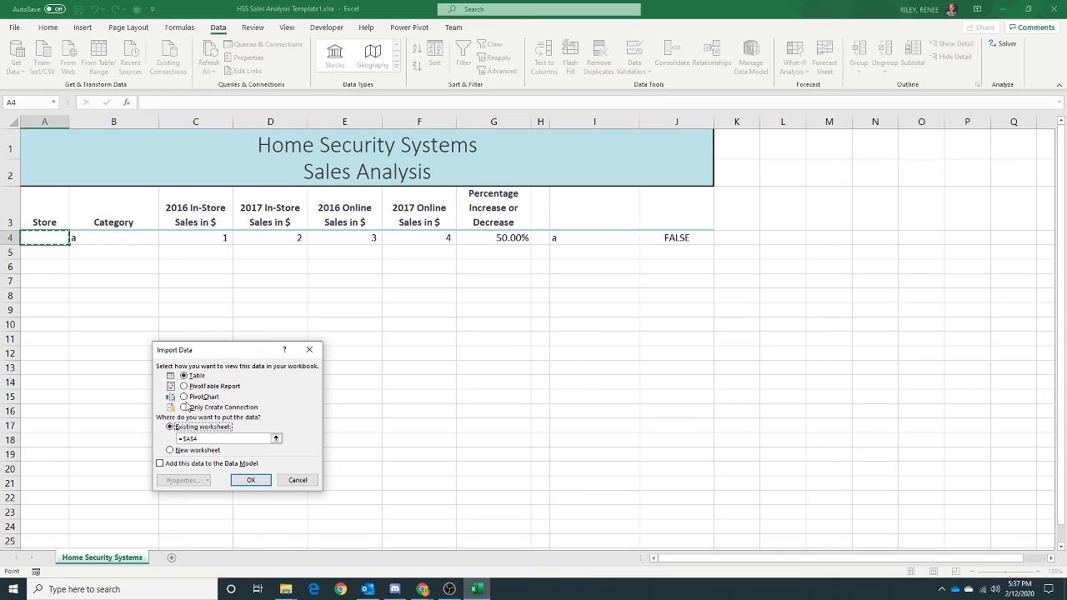
Try Connection, PivotChart and PivotTable, settle on Table, and begin picking the destination cell.
{"action": "left_click", "coordinate": [186, 408]}
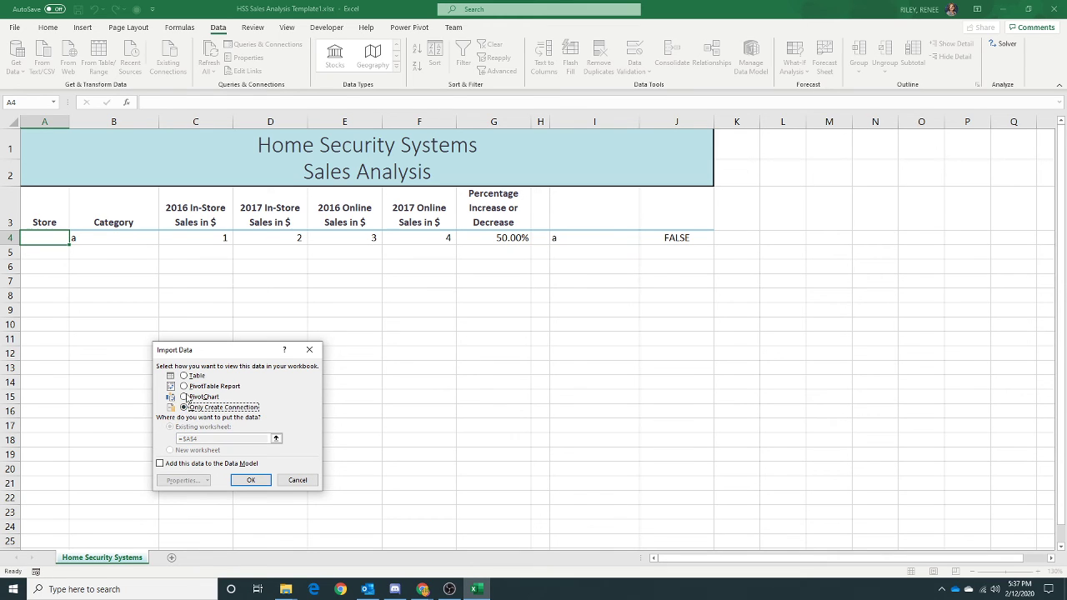
{"action": "left_click", "coordinate": [184, 397]}
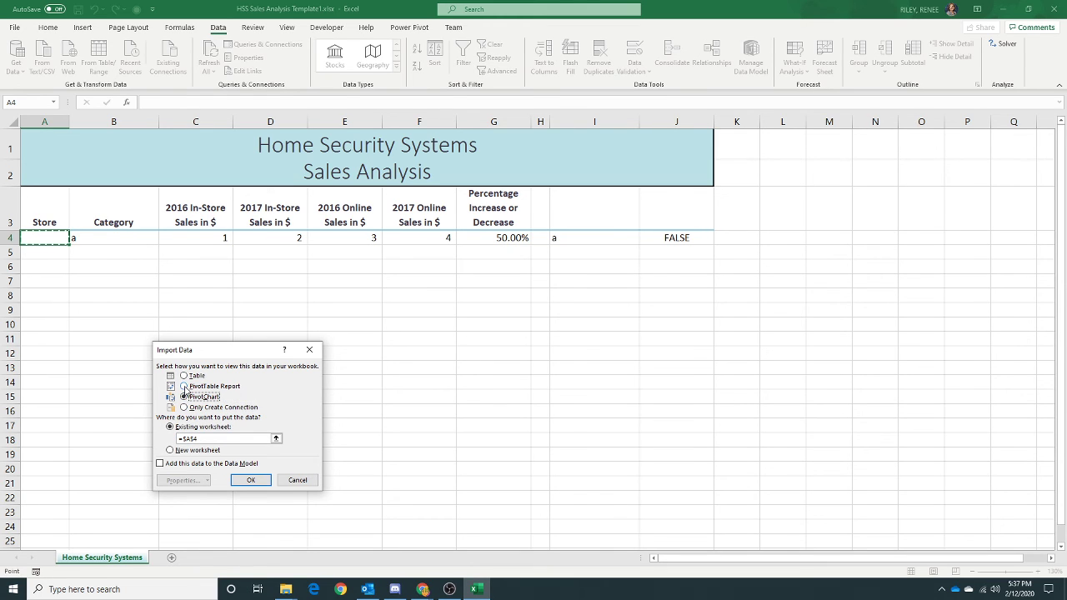
{"action": "left_click", "coordinate": [185, 387]}
{"action": "left_click", "coordinate": [184, 376]}
{"action": "left_click", "coordinate": [276, 439]}
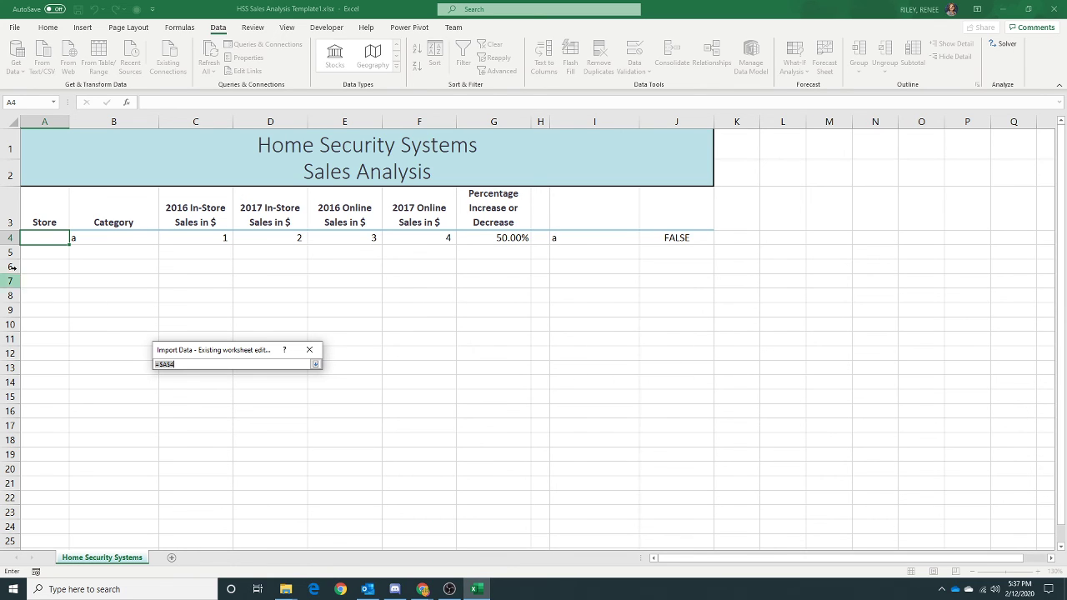
Set the destination to cell A4, leave the Data Model unchecked, choose Table, and load.
{"action": "left_click", "coordinate": [38, 237]}
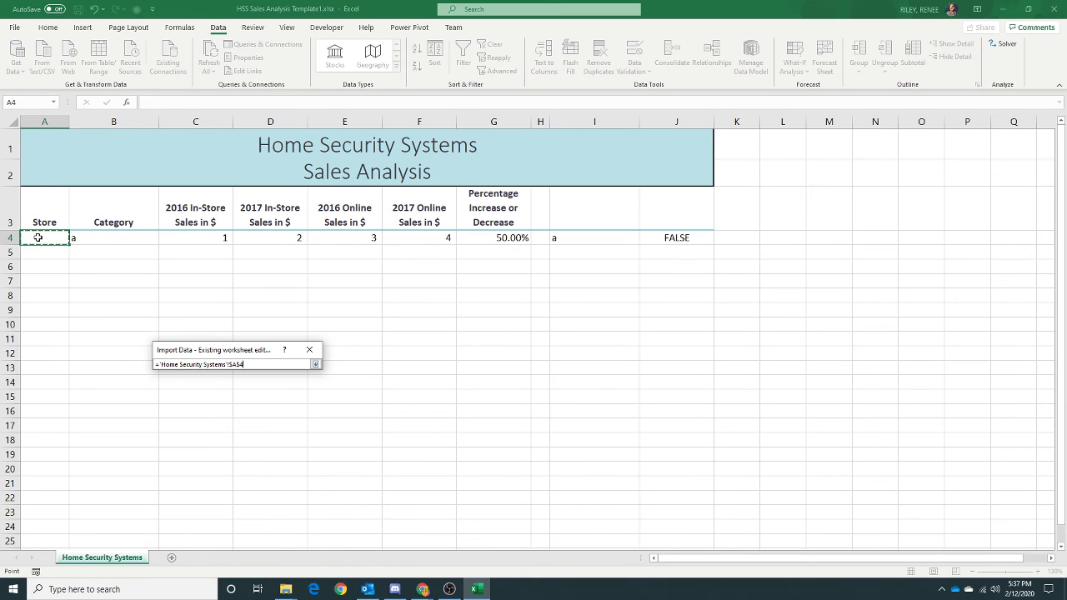
{"action": "key", "text": "Return"}
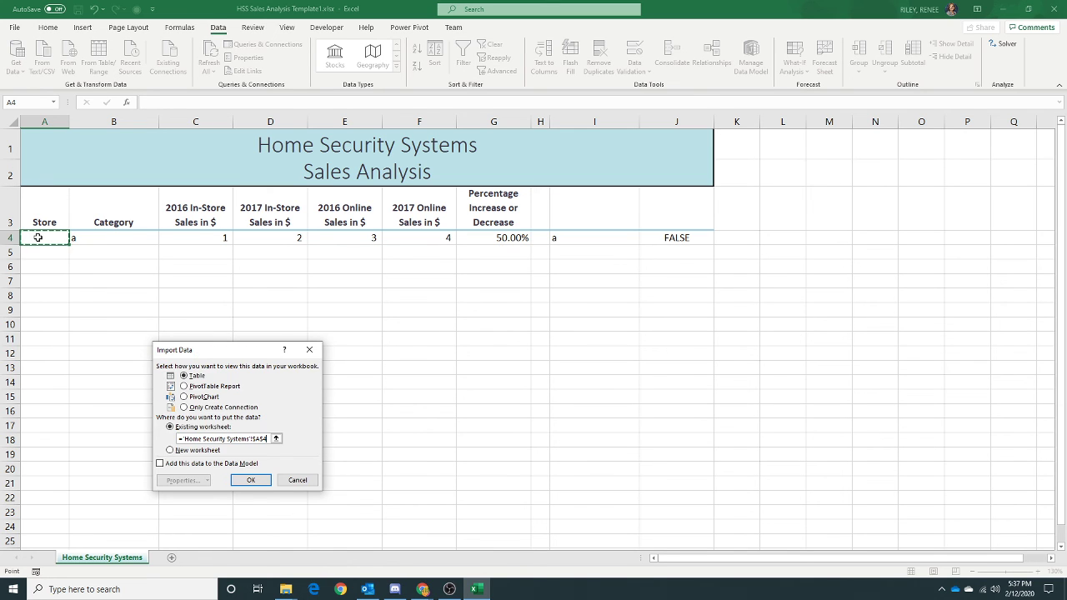
{"action": "left_click", "coordinate": [202, 466]}
{"action": "left_click", "coordinate": [202, 466]}
{"action": "left_click", "coordinate": [276, 440]}
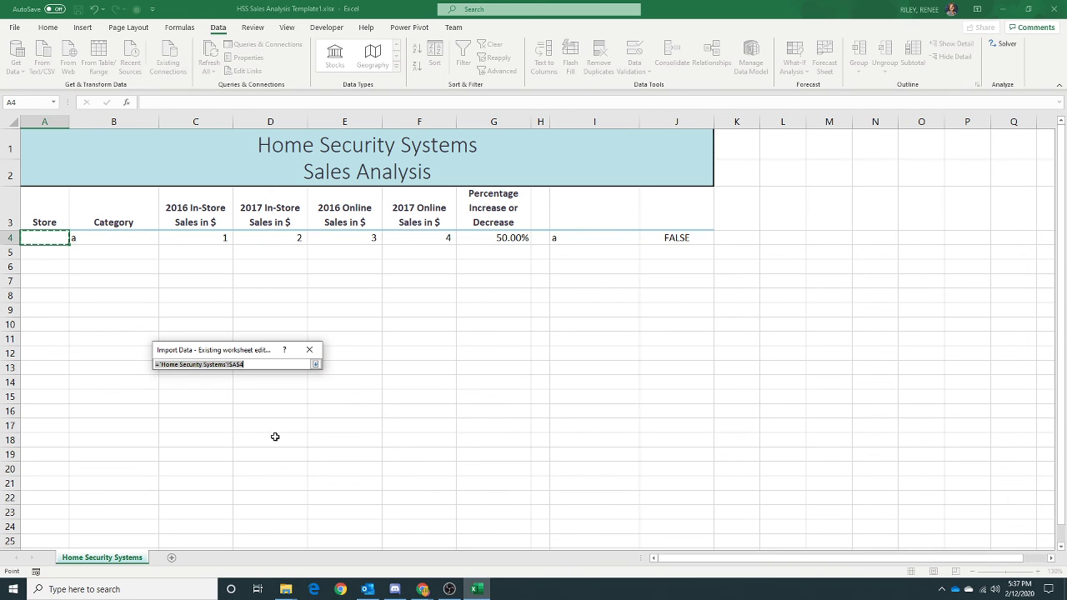
{"action": "left_click", "coordinate": [316, 365]}
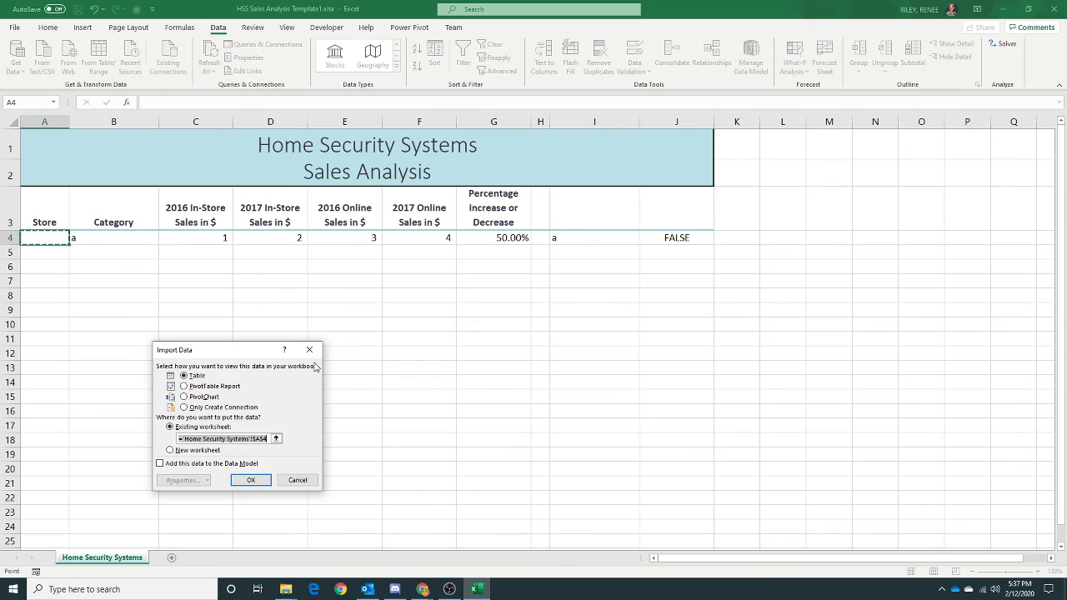
{"action": "left_click", "coordinate": [205, 398]}
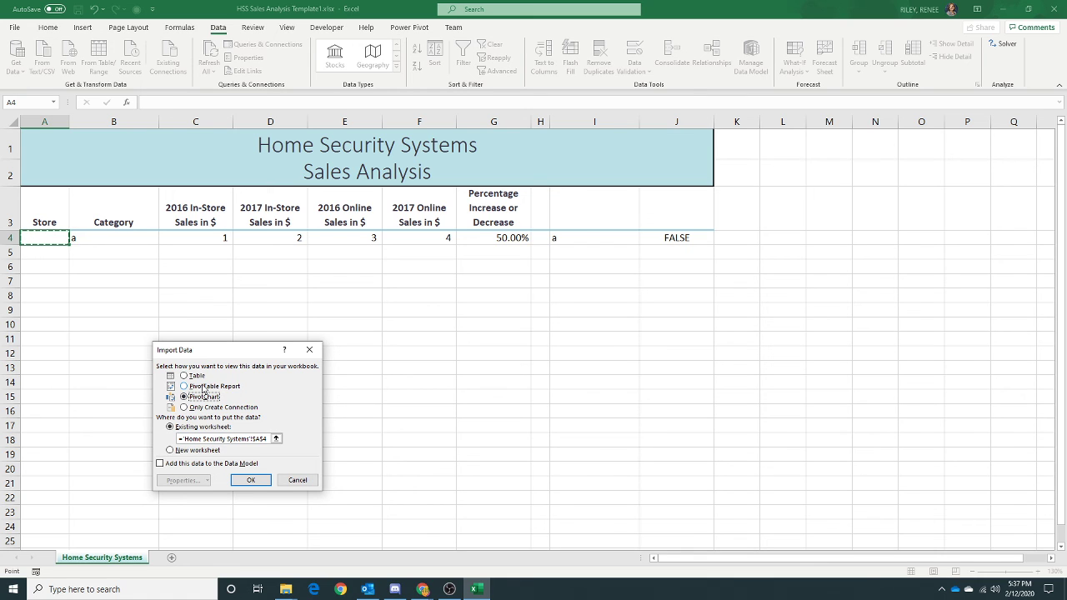
{"action": "left_click", "coordinate": [195, 376]}
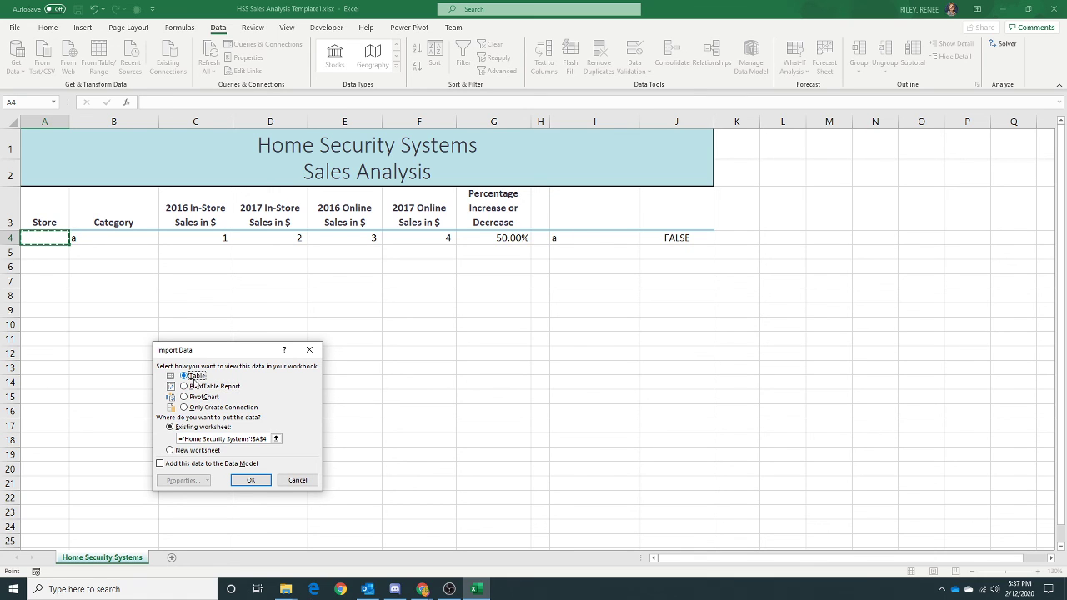
{"action": "left_click", "coordinate": [251, 481]}
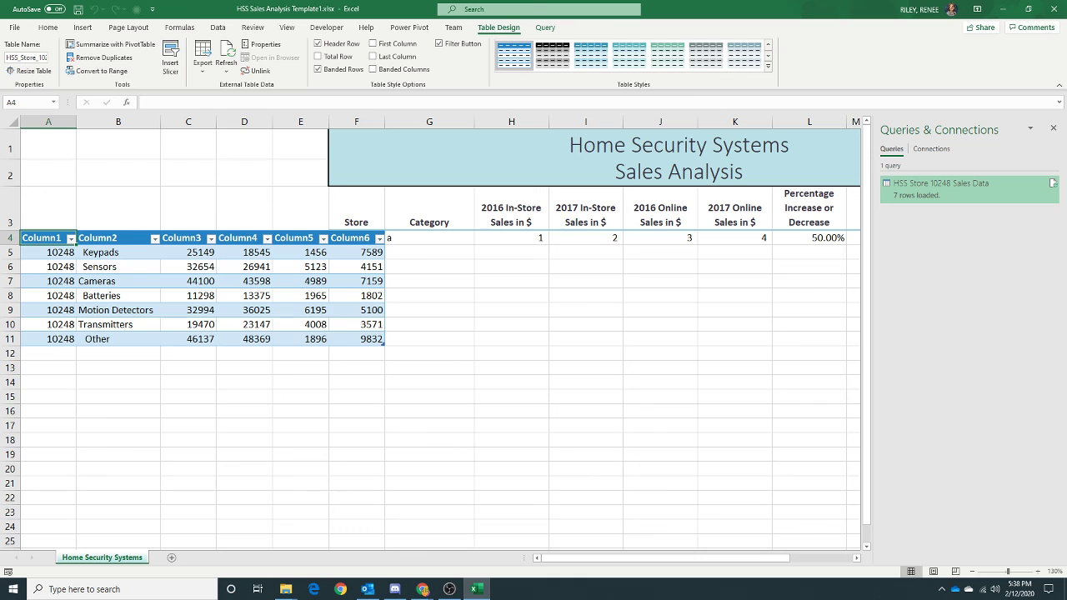
With the store 10248 table loaded at A4, switch away to another program.
{"action": "left_click", "coordinate": [450, 589]}
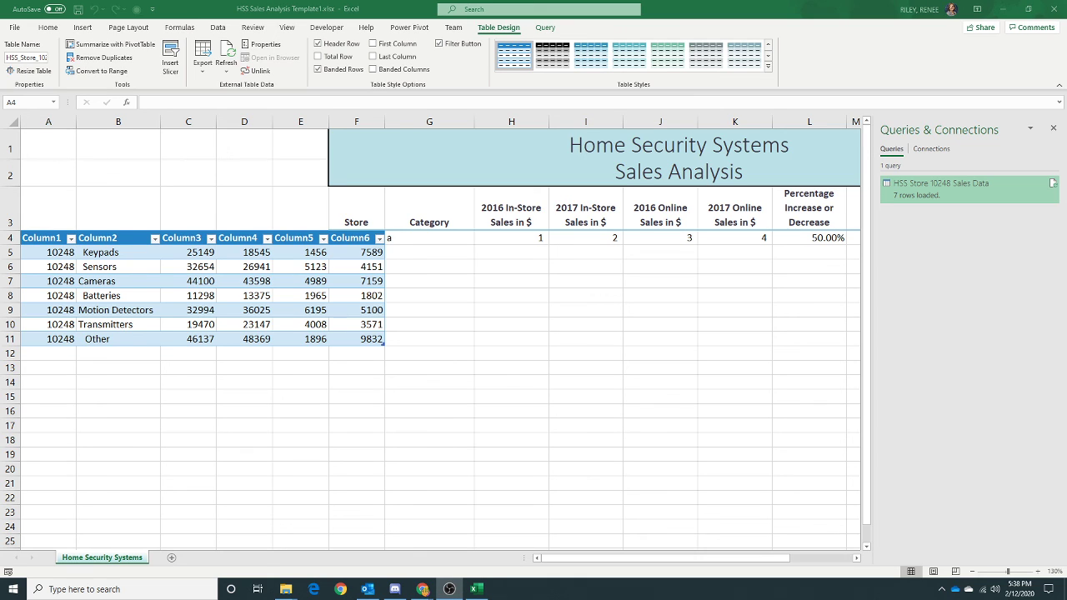